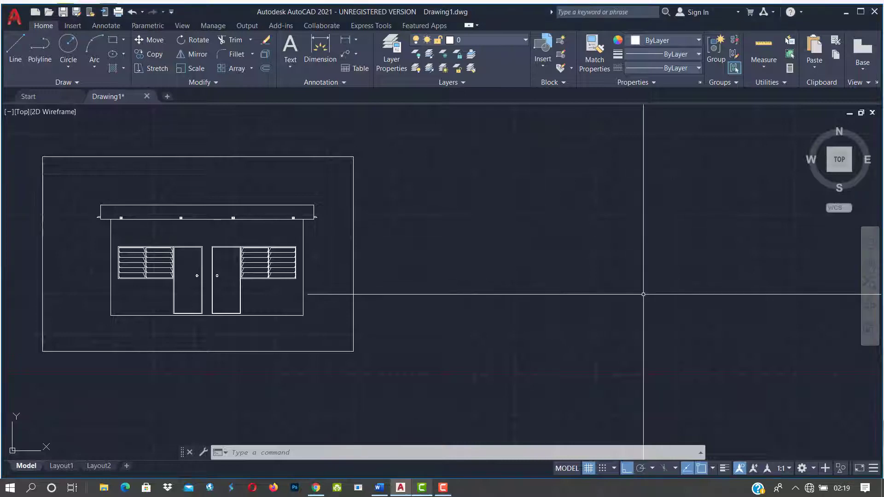
pyautogui.moveTo(647, 293)
pyautogui.mouseDown(button='middle')
pyautogui.moveTo(517, 302)
pyautogui.moveTo(580, 292)
pyautogui.moveTo(471, 282)
pyautogui.moveTo(631, 289)
pyautogui.mouseUp(button='middle')
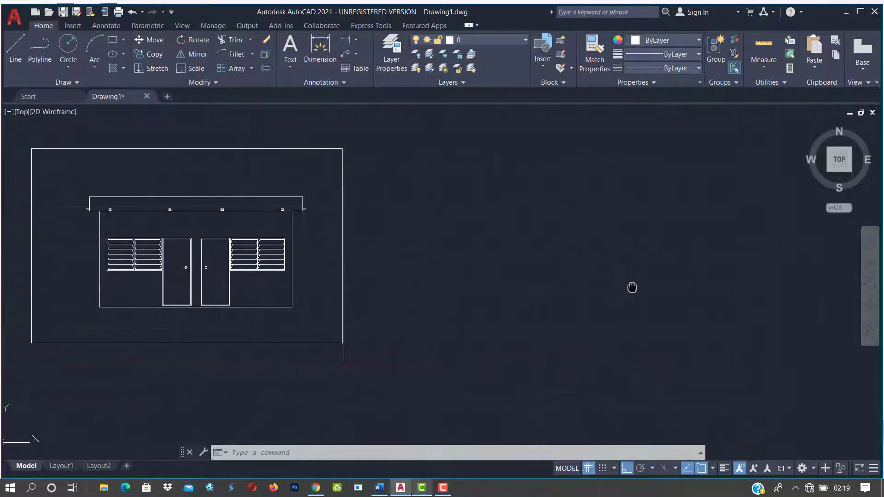
pyautogui.click(163, 204)
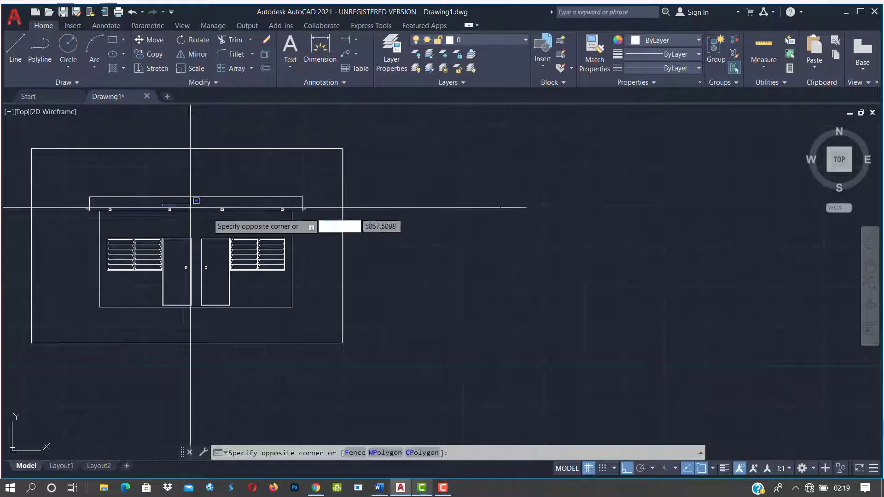
pyautogui.click(186, 171)
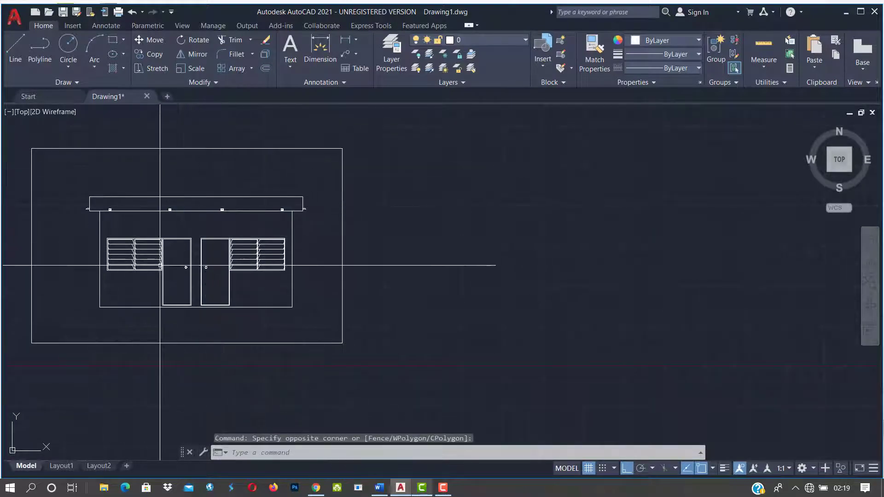
pyautogui.scroll(4, 100, 210)
pyautogui.scroll(-3, 410, 213)
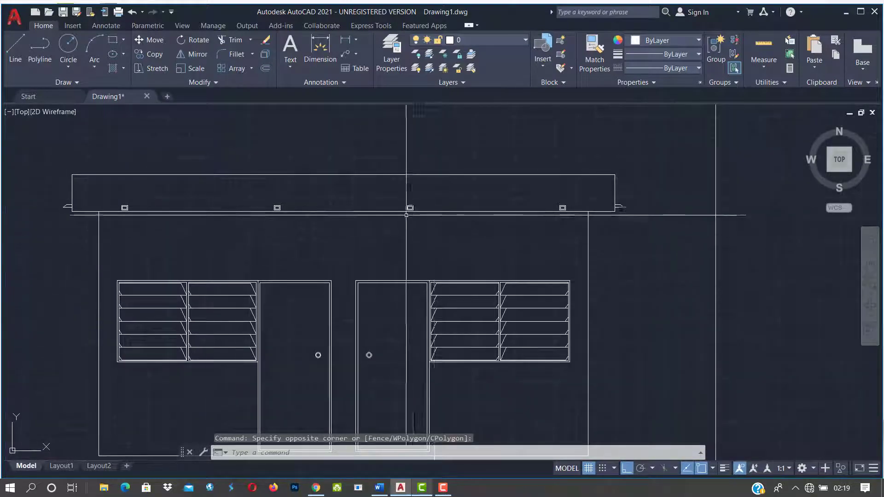
pyautogui.moveTo(371, 267); pyautogui.dragTo(368, 241, button='middle')
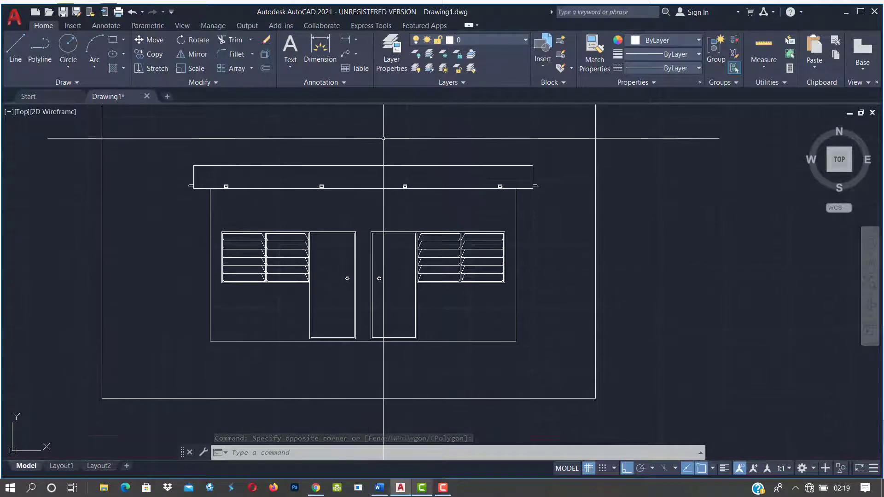
pyautogui.click(360, 144)
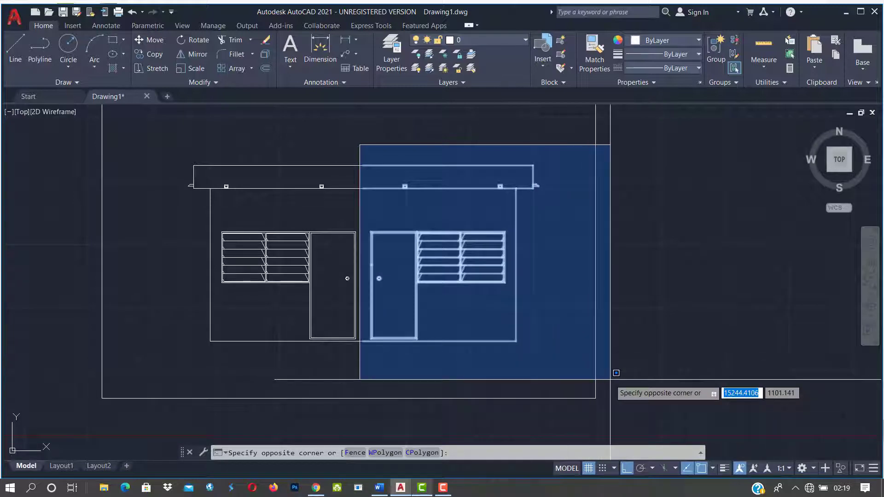
pyautogui.press('Escape')
pyautogui.click(377, 375)
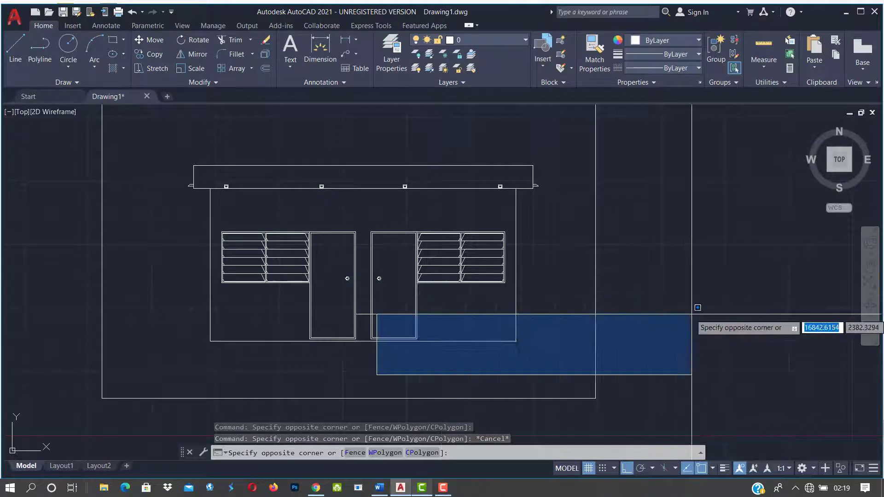
pyautogui.press('Escape')
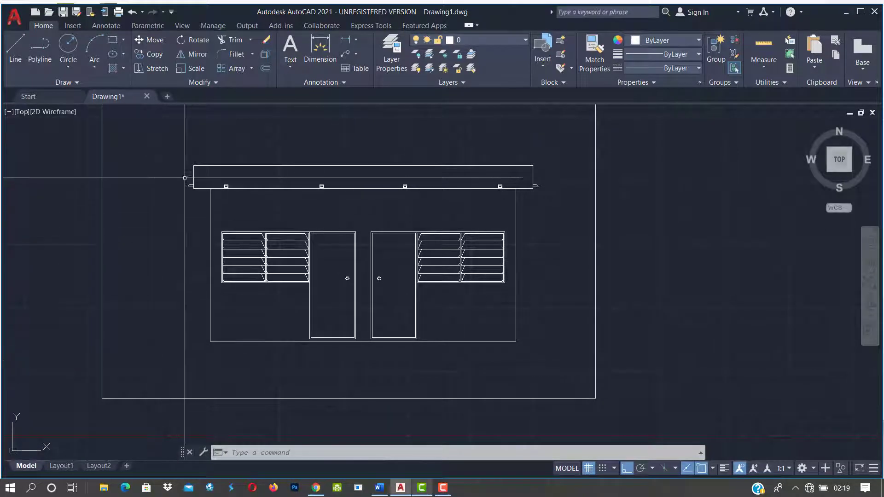
pyautogui.click(163, 130)
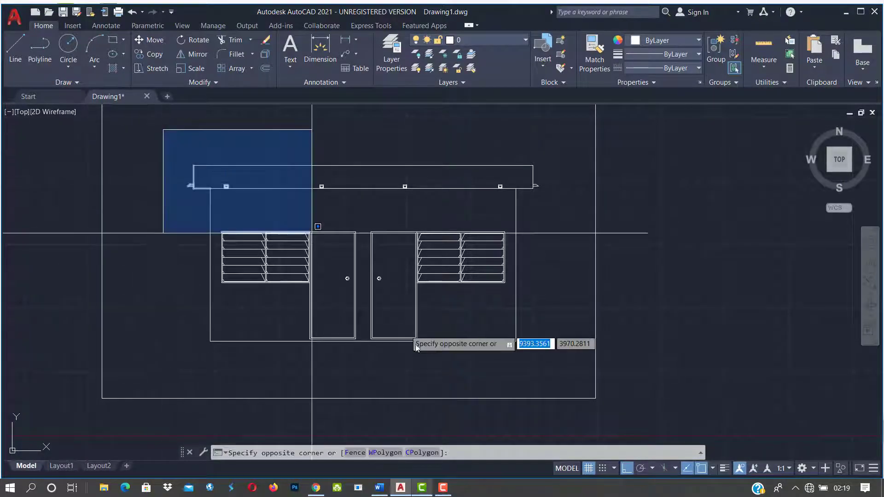
pyautogui.click(364, 399)
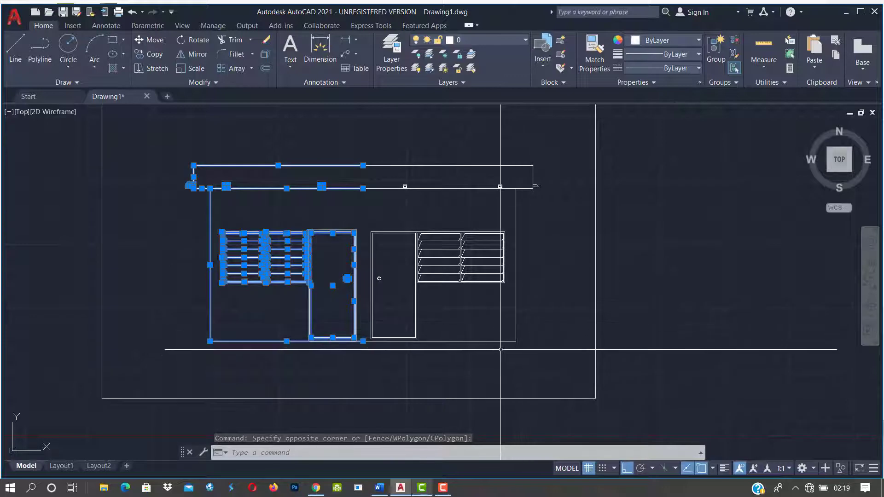
pyautogui.press('Escape')
# Step: Erase the right half of the house elevation, including its roof, wall, window and door lines
pyautogui.click(581, 376)
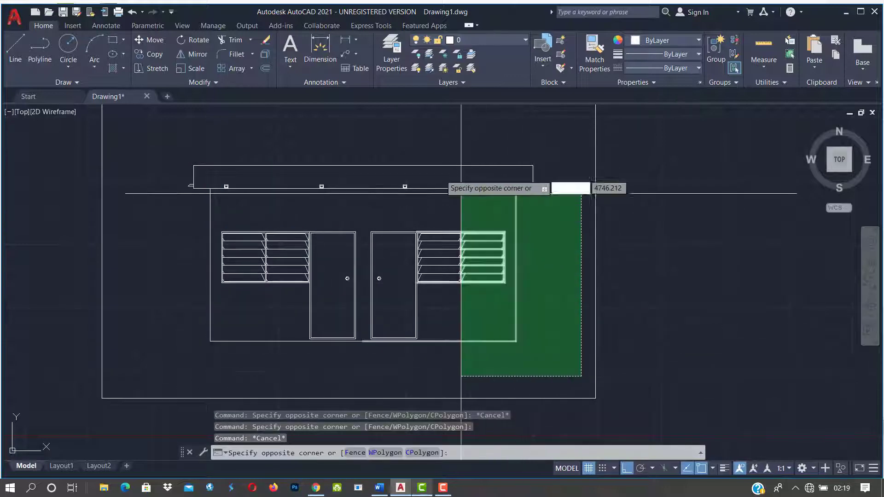
pyautogui.click(386, 137)
pyautogui.press('Delete')
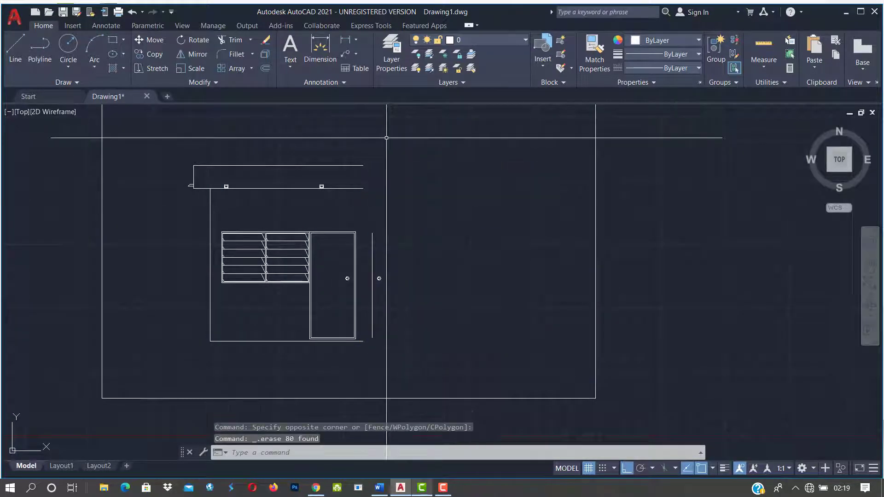
# Step: Erase the leftover doorknob and the stray vertical door edge to the right of the remaining half elevation
pyautogui.click(368, 248)
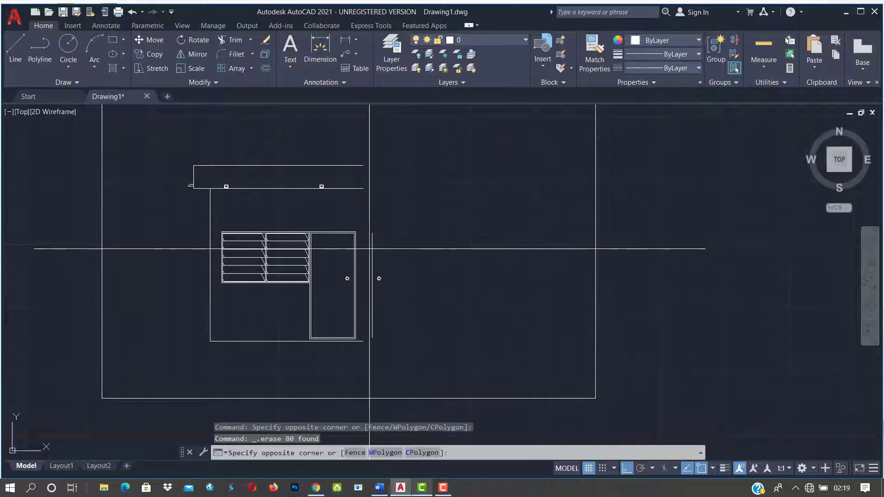
pyautogui.click(380, 293)
pyautogui.press('Delete')
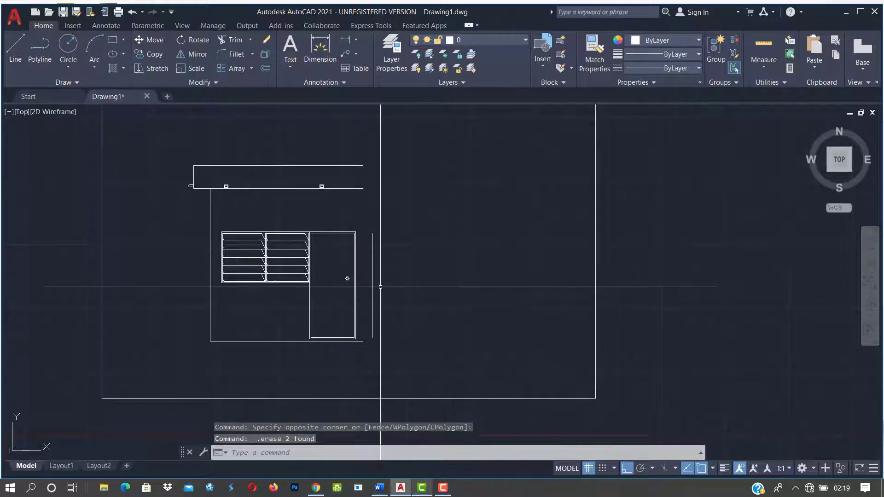
pyautogui.click(372, 279)
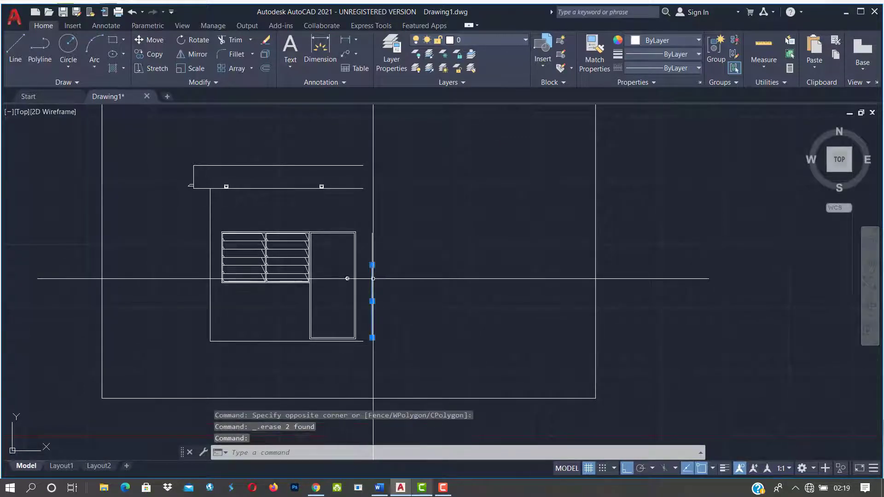
pyautogui.press('Delete')
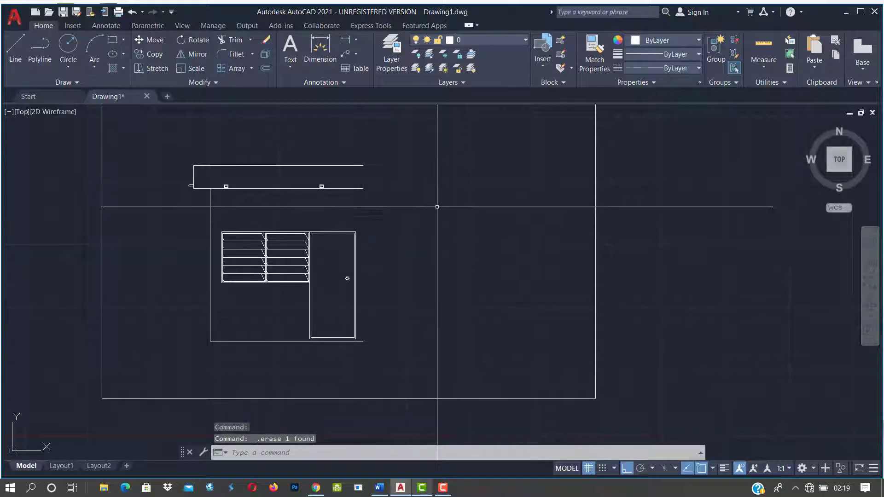
pyautogui.click(489, 195)
pyautogui.click(430, 365)
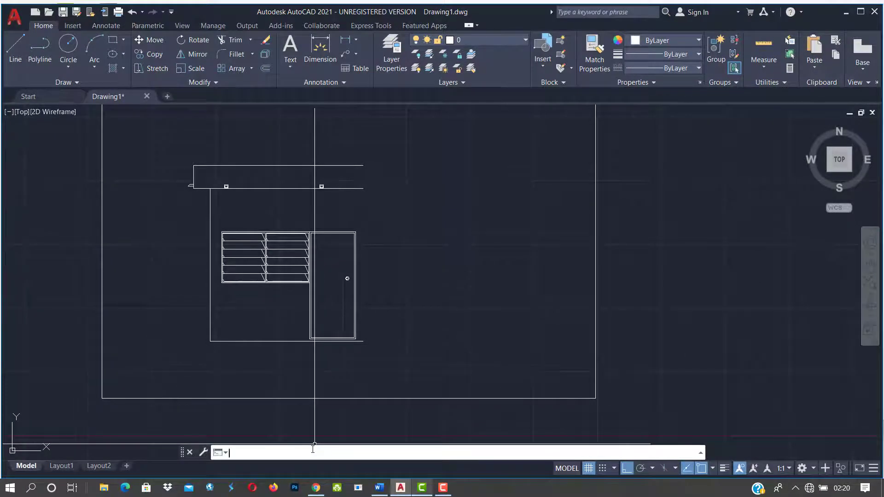
# Step: Mirror the remaining left half of the elevation about a vertical line through the roof's open upper endpoint, keeping the source objects
pyautogui.write('MIr')
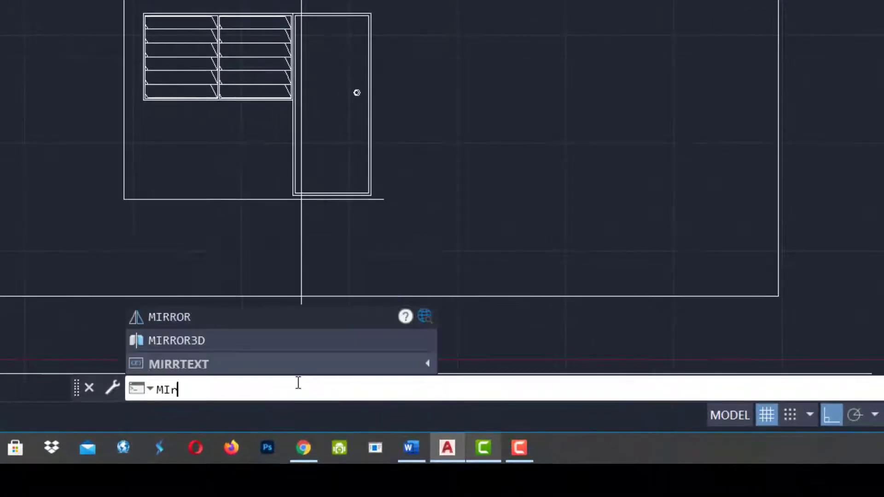
pyautogui.press('Return')
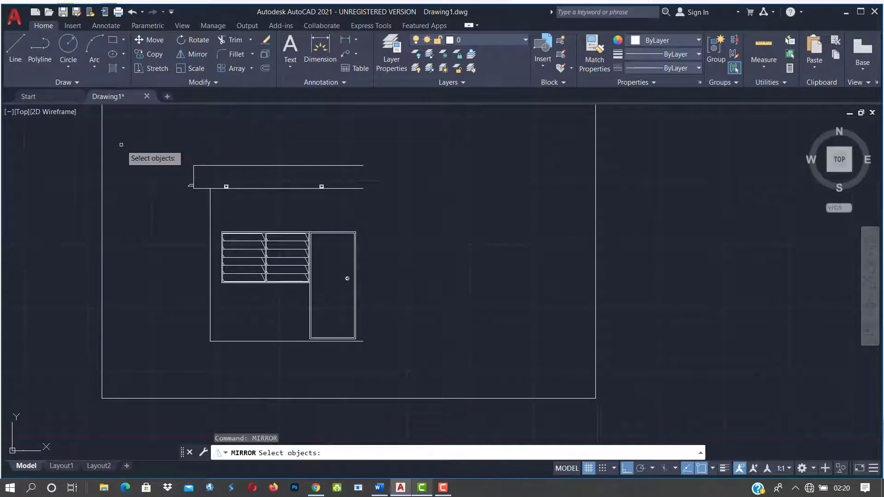
pyautogui.click(148, 142)
pyautogui.click(426, 376)
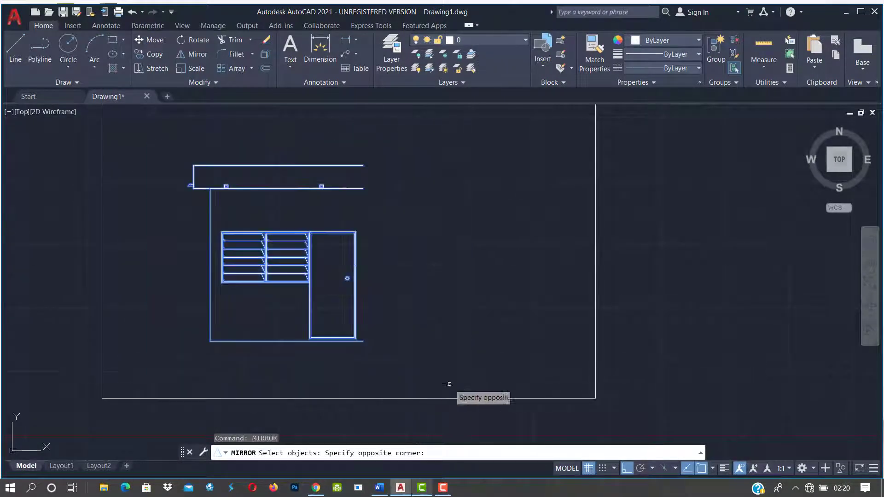
pyautogui.press('Return')
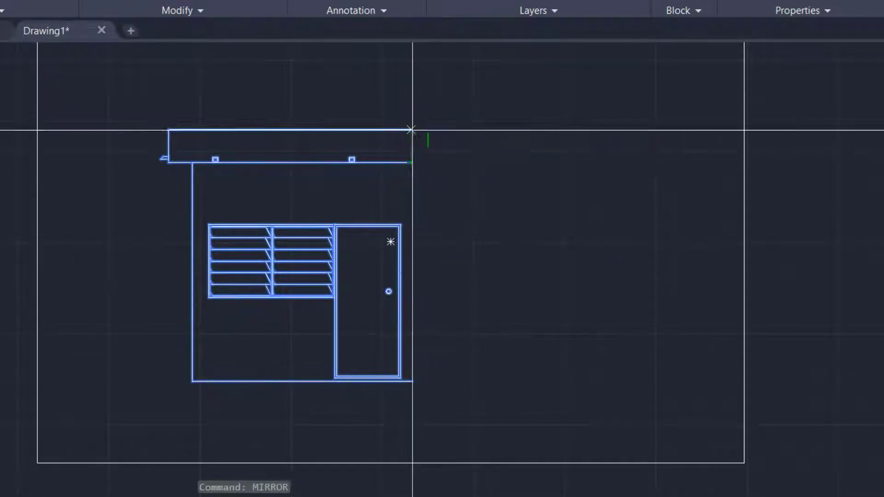
pyautogui.click(411, 129)
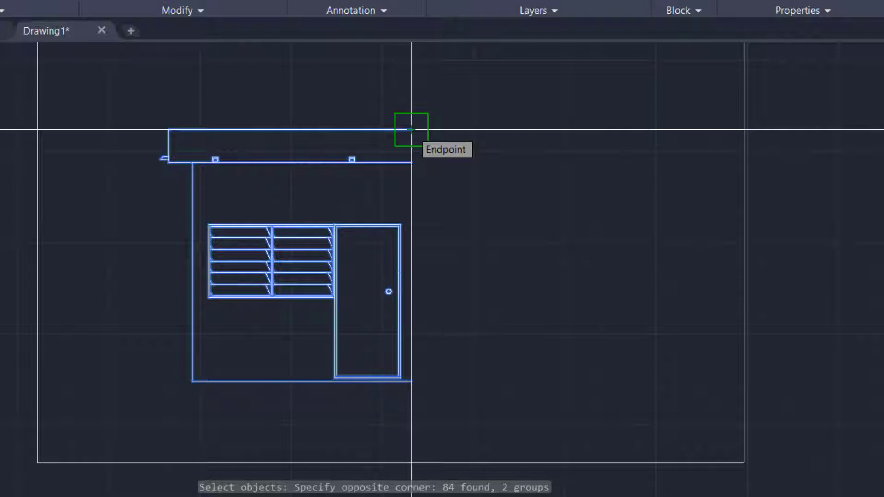
pyautogui.click(412, 130)
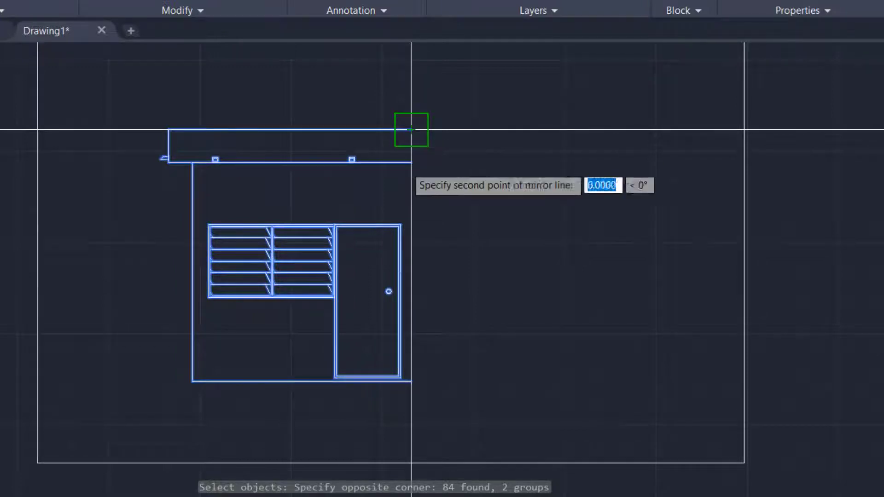
pyautogui.click(423, 410)
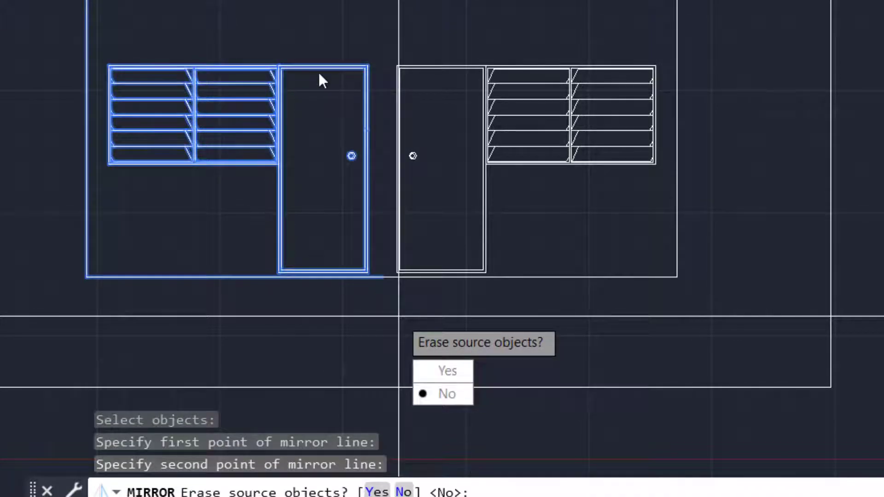
pyautogui.click(435, 398)
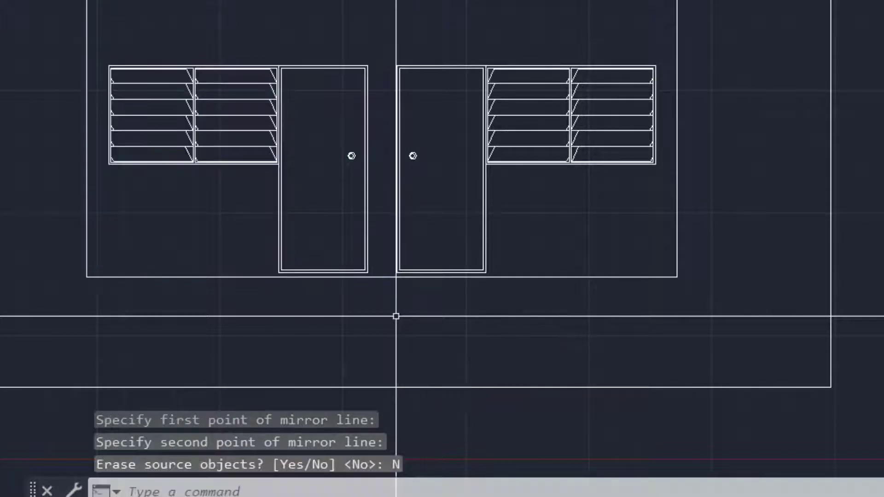
pyautogui.scroll(-5, 396, 316)
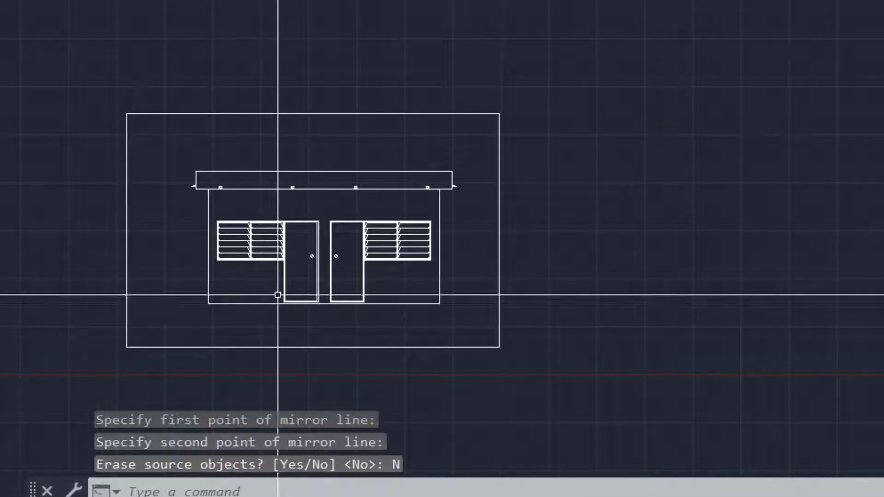
pyautogui.scroll(4, 275, 277)
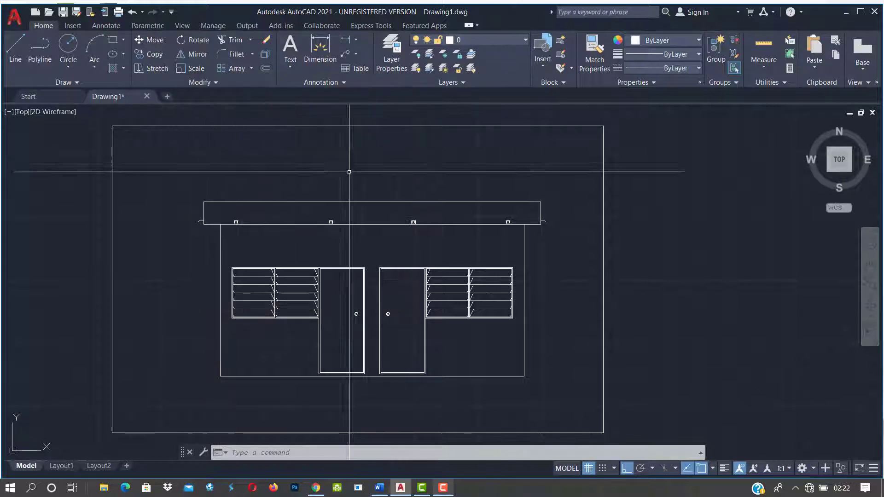
# Step: Start the Scale command on the whole house elevation, leaving the surrounding rectangular frame out of the selection
pyautogui.click(194, 192)
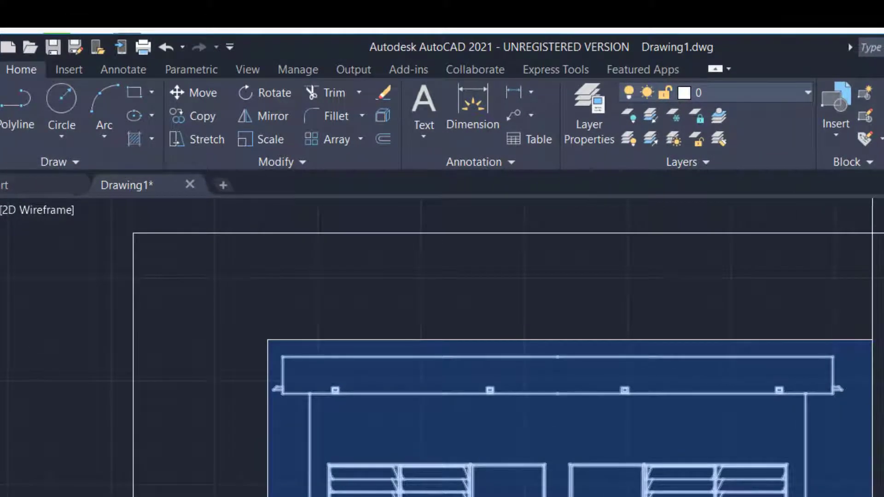
pyautogui.click(228, 316)
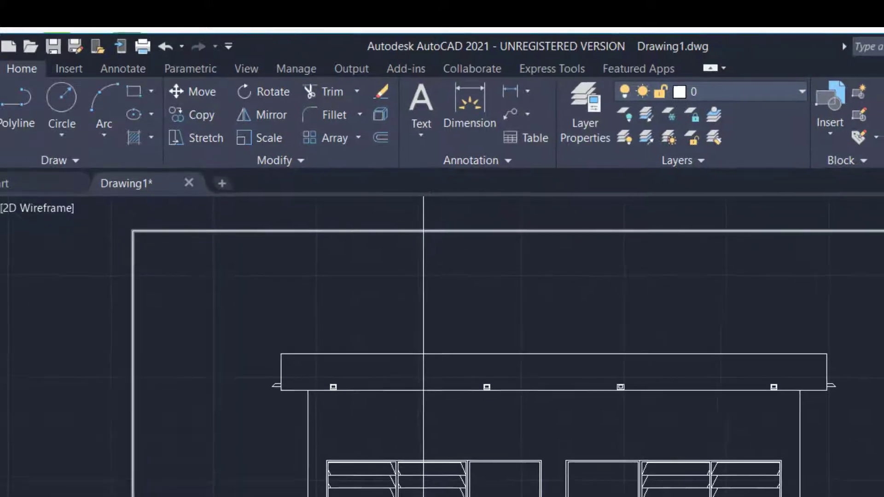
pyautogui.write('sca')
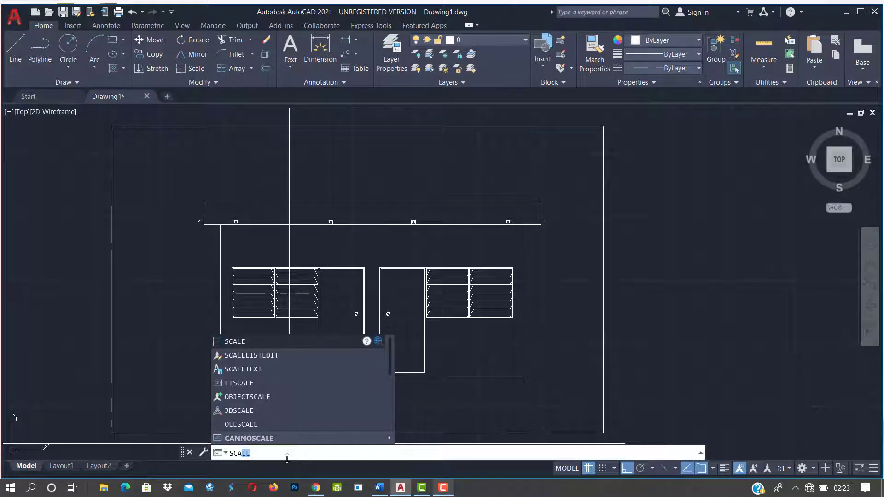
pyautogui.write(';')
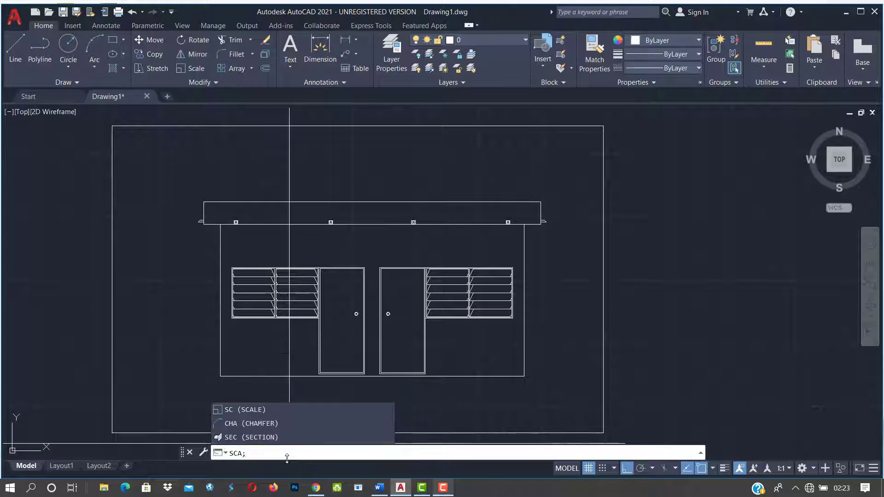
pyautogui.press('BackSpace')
pyautogui.write('l')
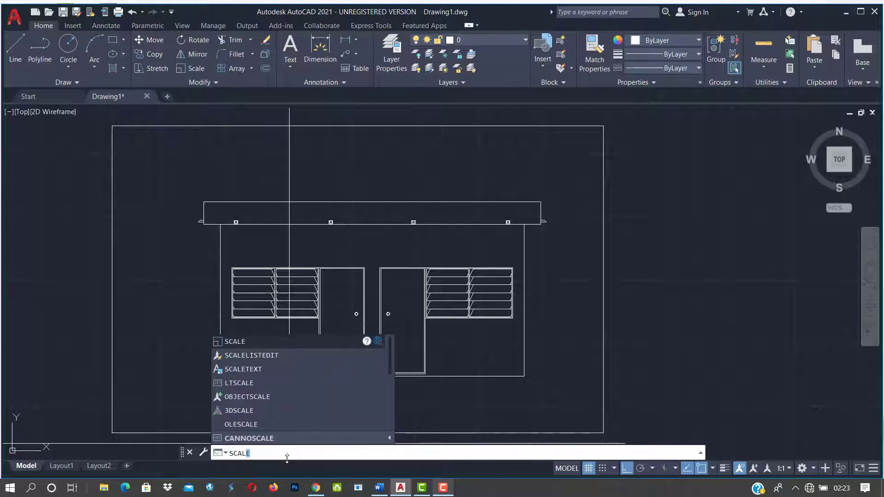
pyautogui.press('Return')
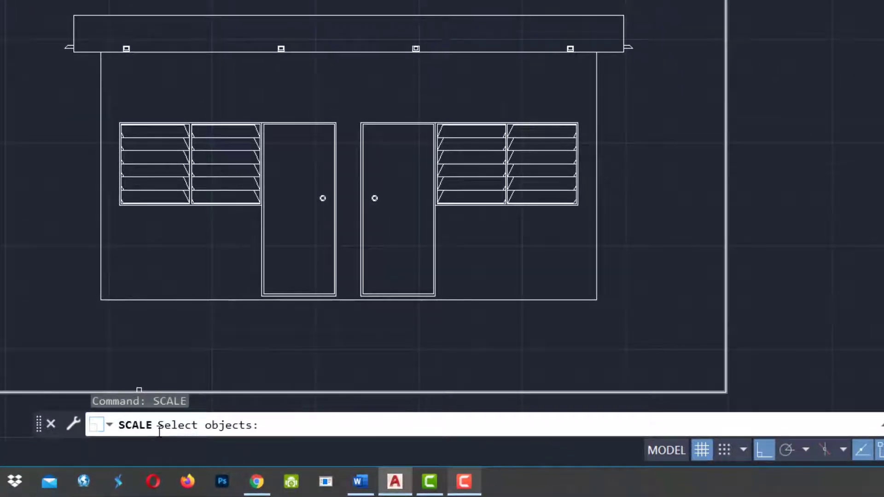
pyautogui.click(138, 169)
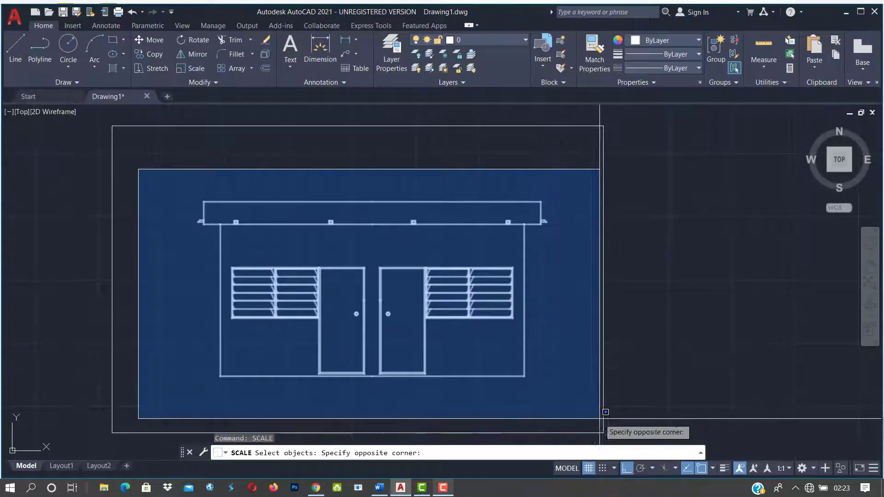
pyautogui.click(569, 408)
pyautogui.press('Return')
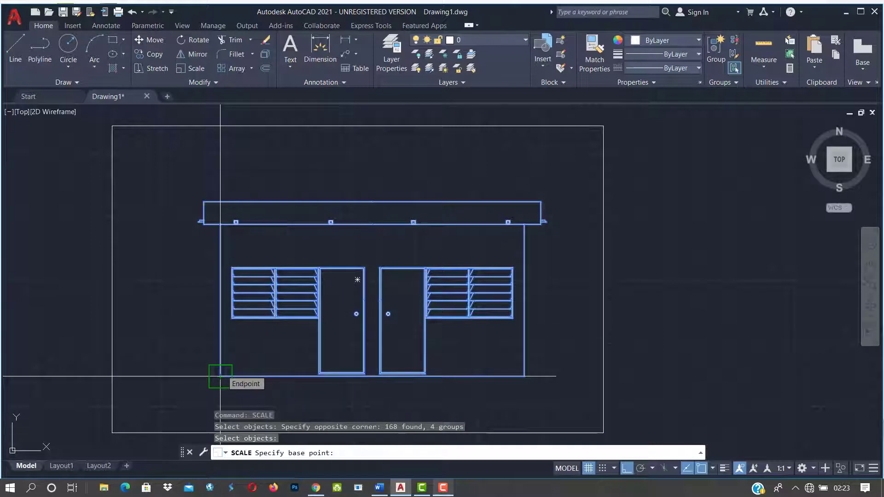
# Step: Scale the selected elevation by a factor of 0.75 from a base point just outside the wall's lower-left corner
pyautogui.click(179, 395)
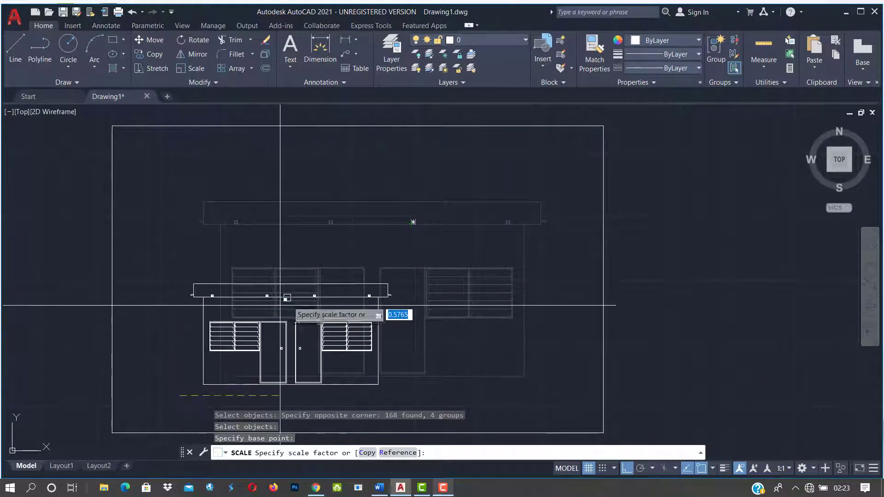
pyautogui.scroll(-4, 567, 180)
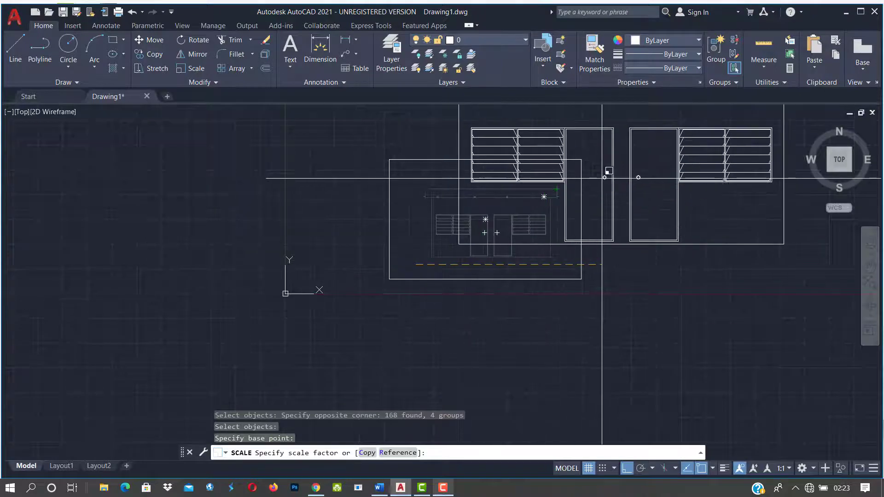
pyautogui.scroll(-2, 602, 178)
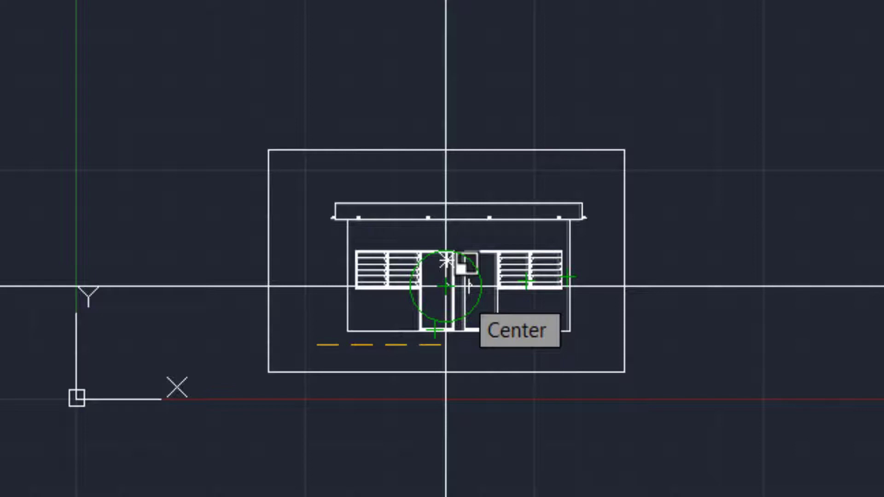
pyautogui.click(446, 287)
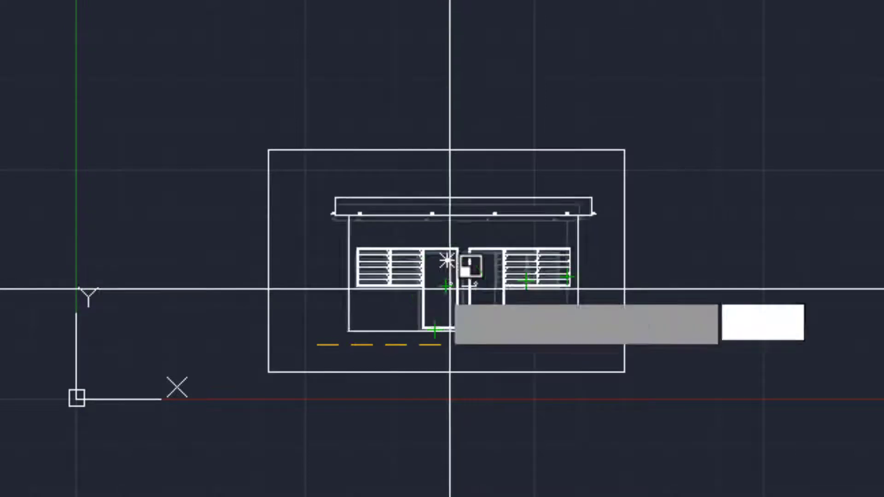
pyautogui.scroll(5, 442, 292)
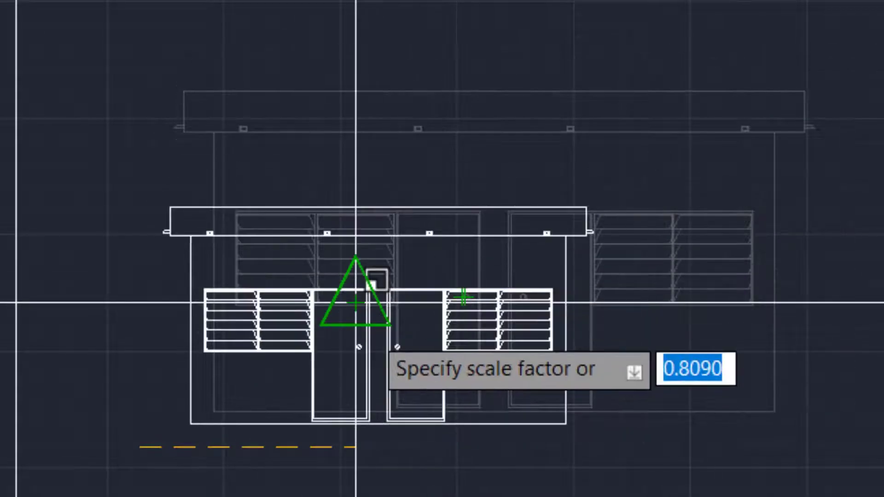
pyautogui.write('0.75')
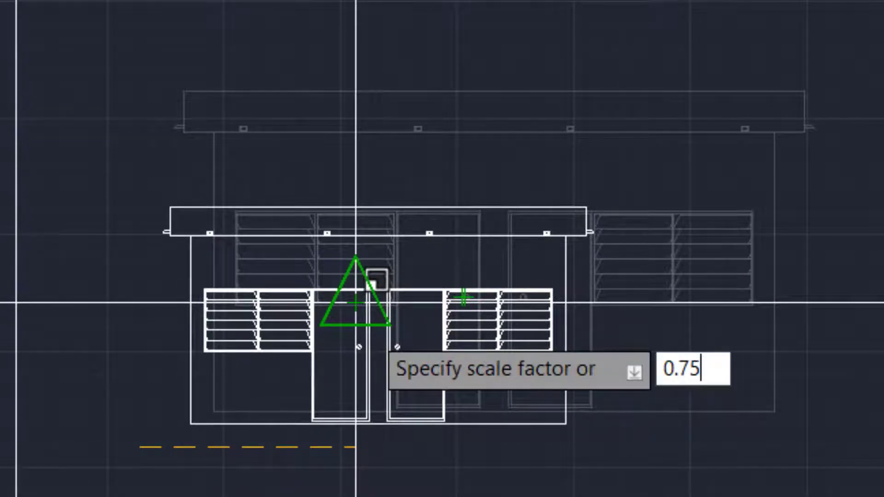
pyautogui.press('Return')
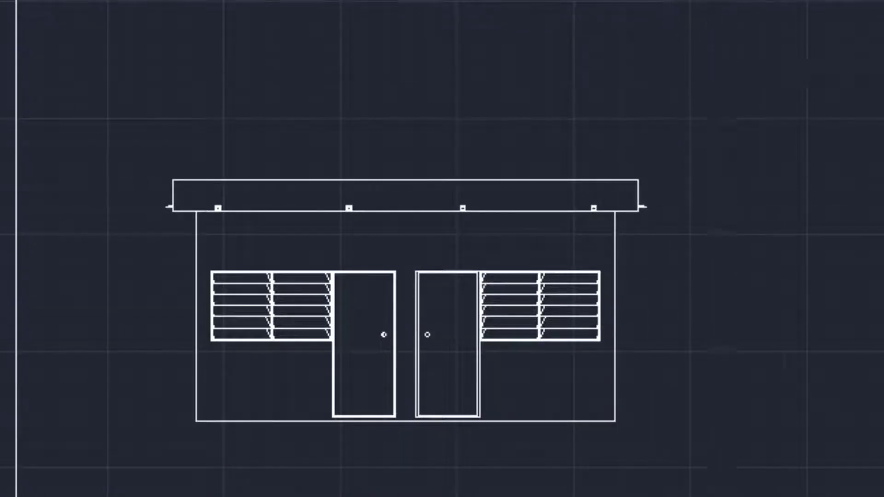
# Step: Undo the scaling of the house elevation
pyautogui.scroll(-2, 719, 74)
pyautogui.moveTo(714, 95)
pyautogui.mouseDown(button='middle')
pyautogui.moveTo(450, 227)
pyautogui.moveTo(94, 295)
pyautogui.mouseUp(button='middle')
pyautogui.scroll(4, 1, 345)
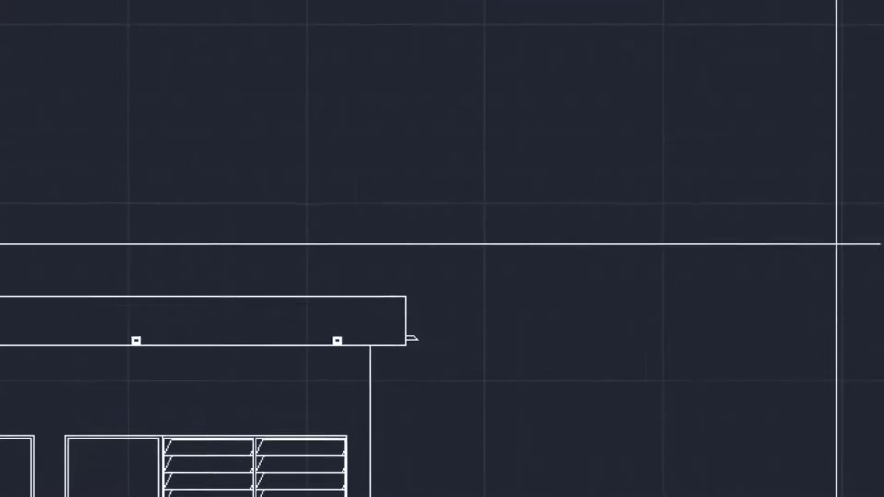
pyautogui.scroll(-2, 116, 147)
pyautogui.moveTo(160, 133); pyautogui.dragTo(84, 283, button='middle')
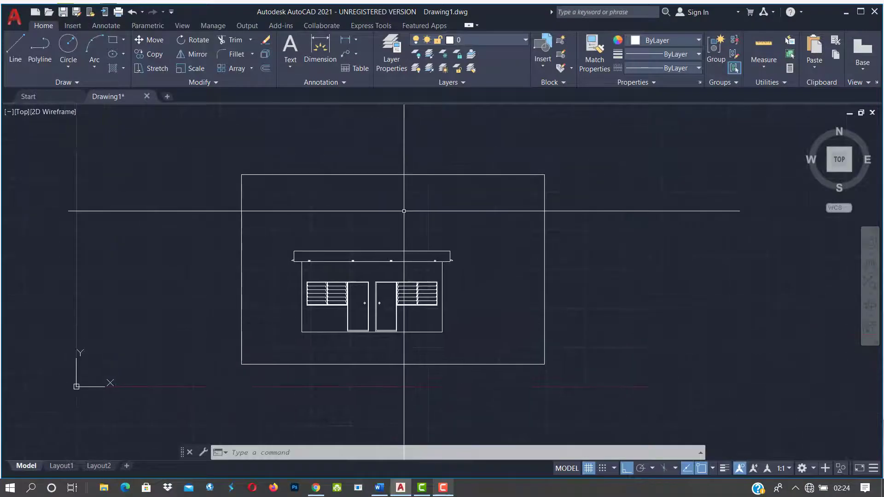
pyautogui.write('U')
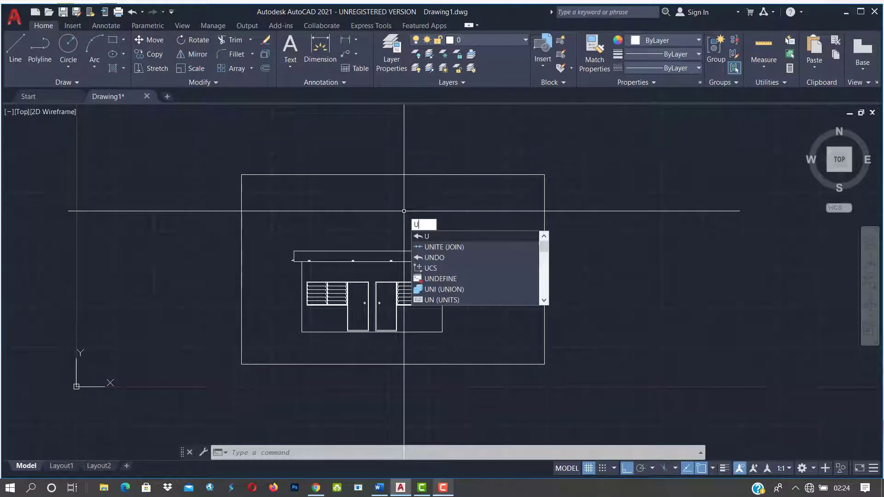
pyautogui.press('Return')
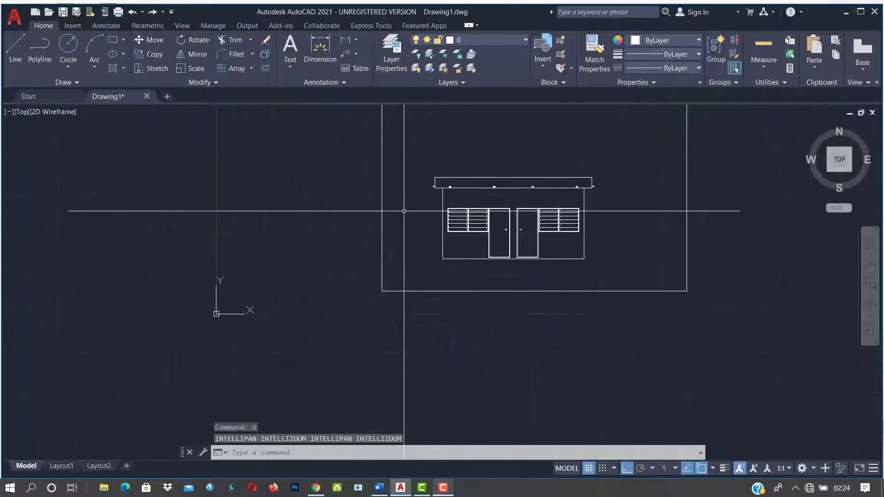
pyautogui.scroll(-2, 412, 224)
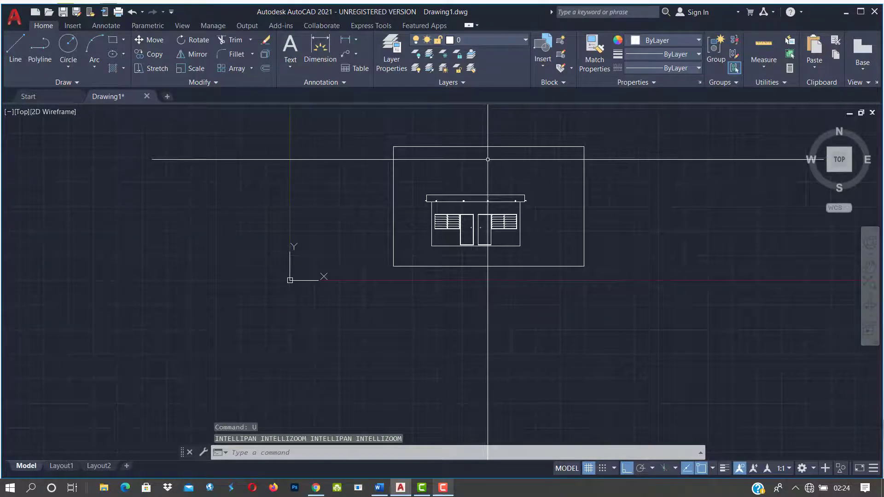
pyautogui.scroll(2, 487, 159)
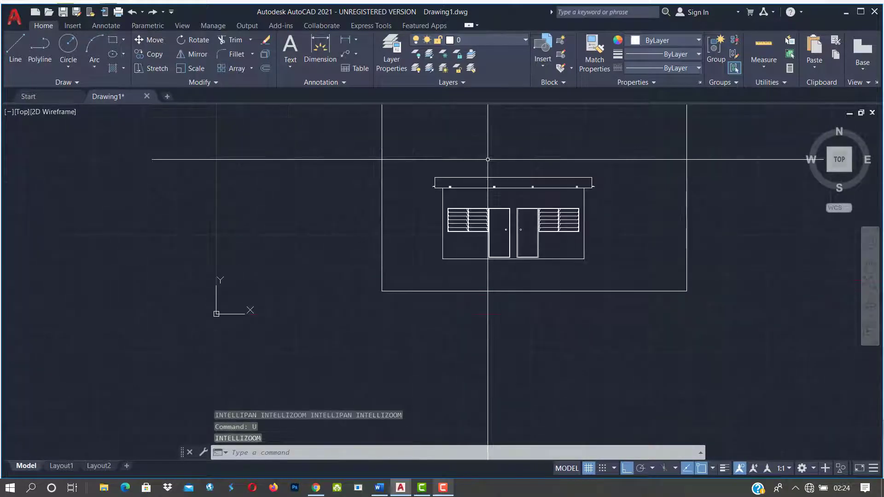
pyautogui.write('U')
pyautogui.scroll(3, 488, 159)
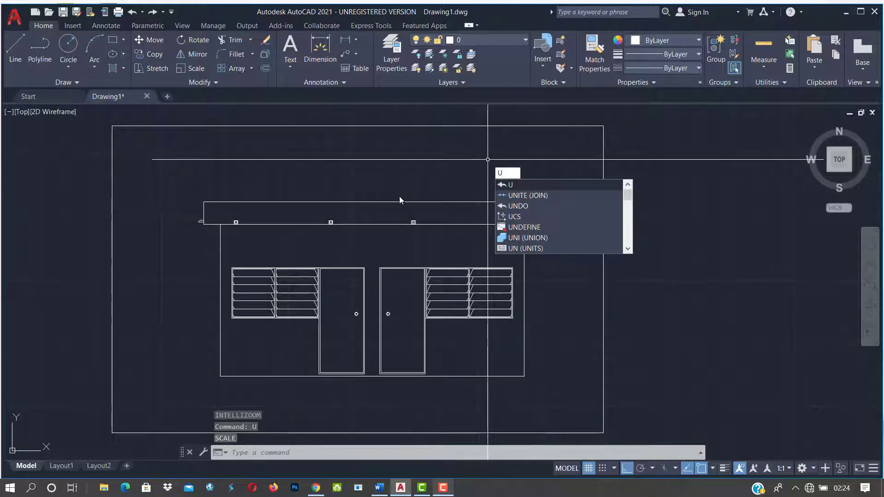
pyautogui.press('Escape')
pyautogui.scroll(-4, 358, 223)
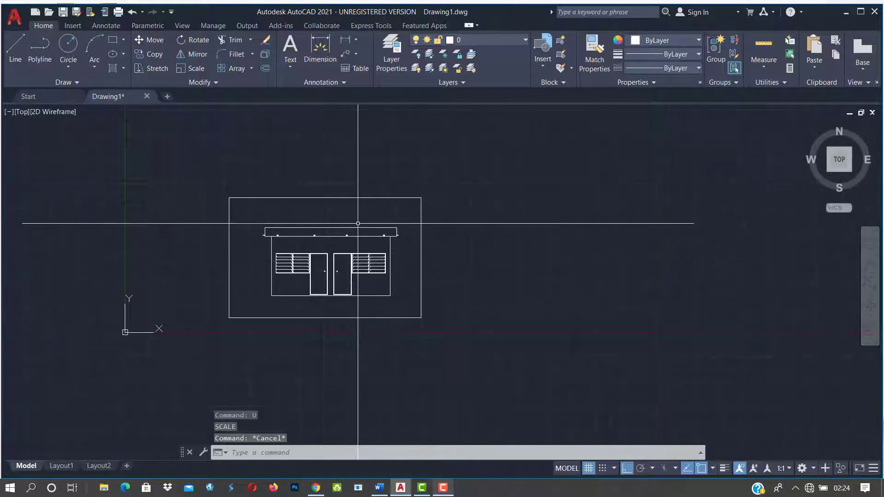
pyautogui.scroll(2, 358, 223)
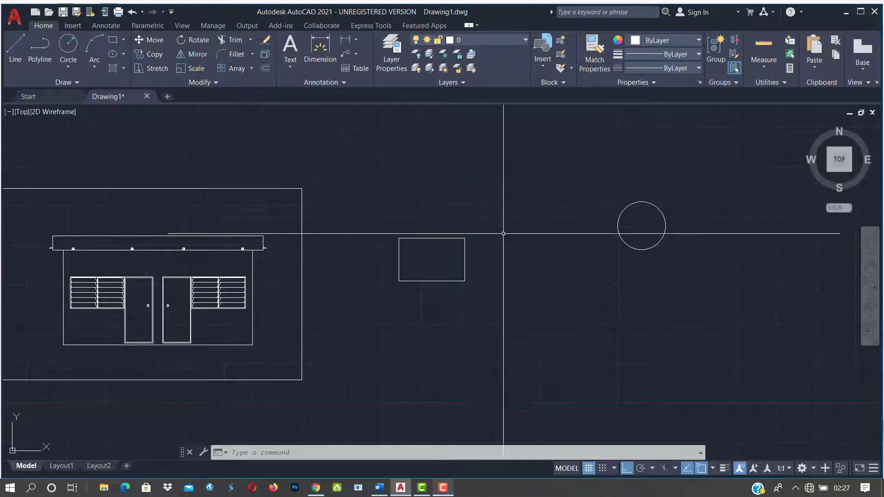
# Step: Offset the small rectangle outward by about 268.59, picking the distance horizontally inward from its right edge's midpoint, and end the command
pyautogui.click(399, 267)
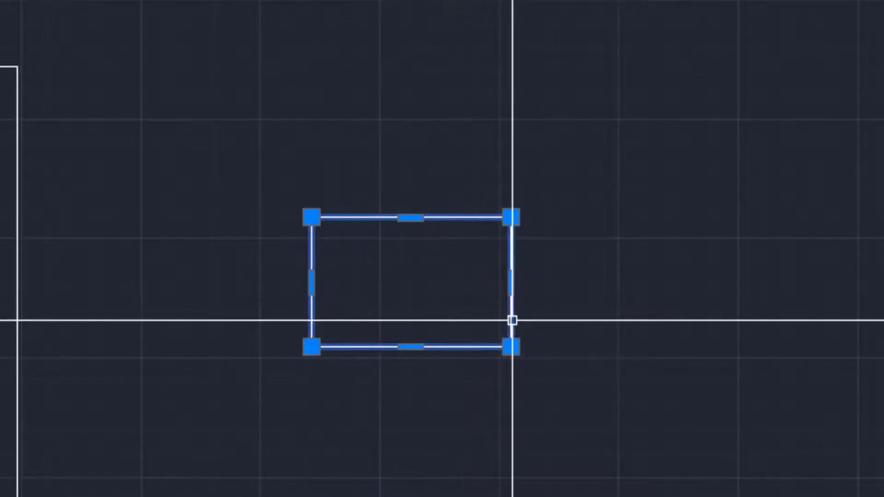
pyautogui.moveTo(515, 320)
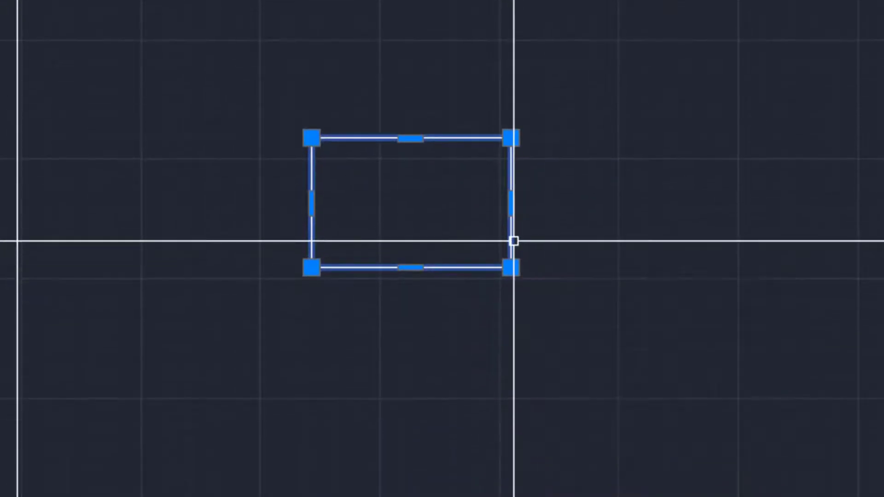
pyautogui.moveTo(514, 240)
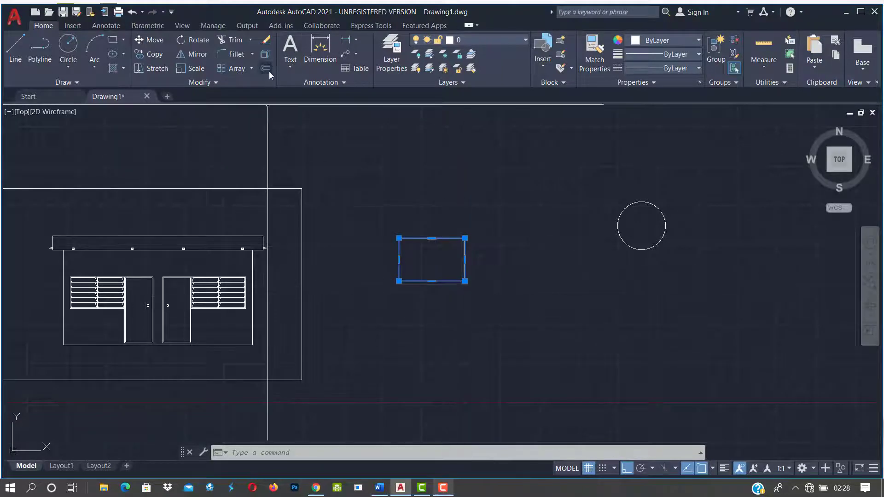
pyautogui.click(302, 451)
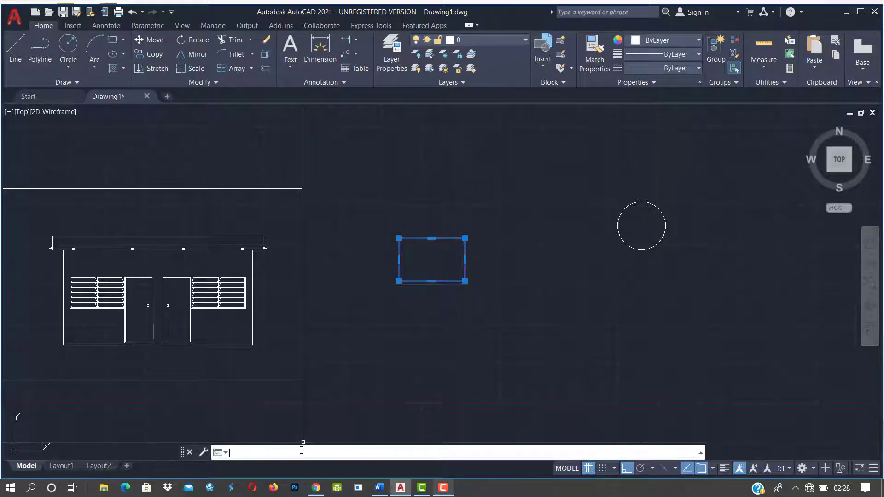
pyautogui.write('OFFset')
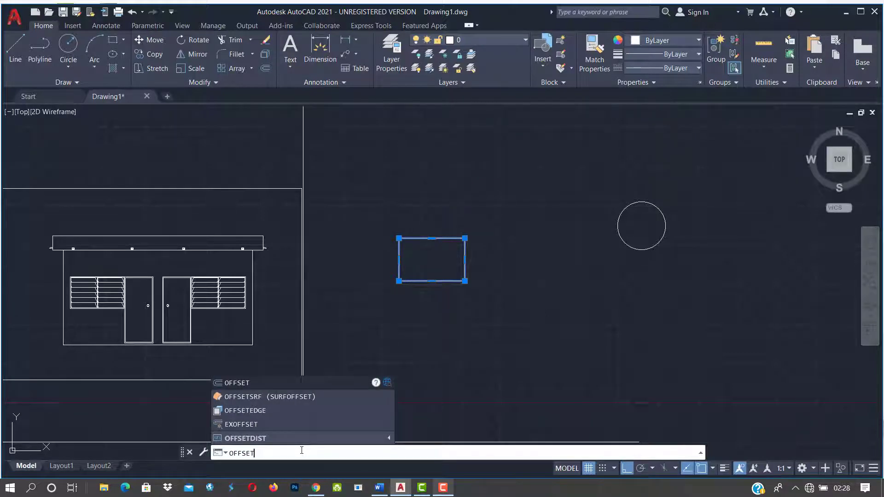
pyautogui.press('Return')
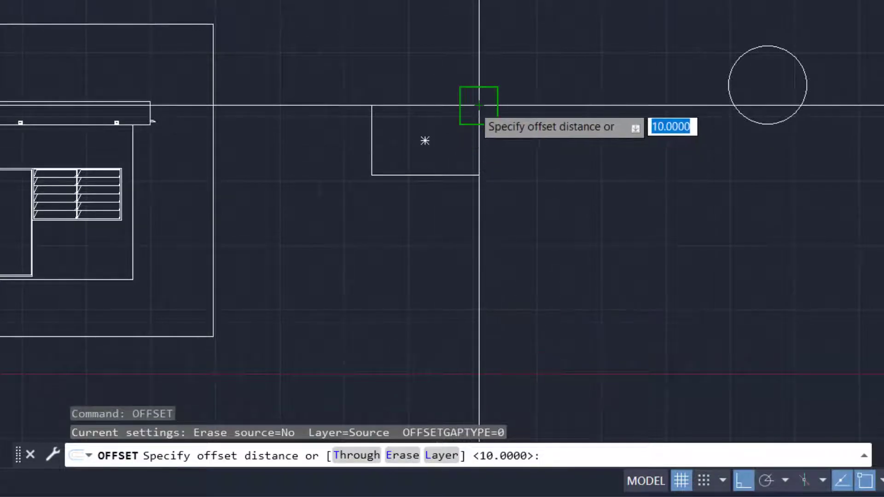
pyautogui.scroll(2, 479, 105)
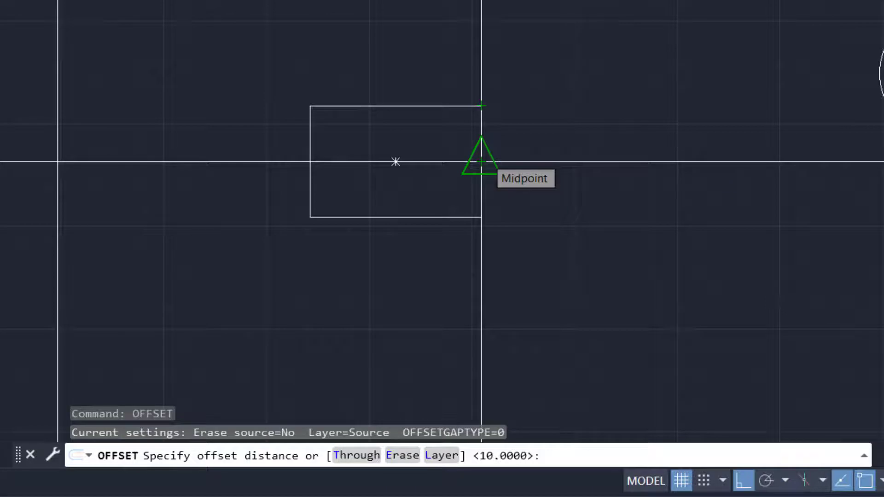
pyautogui.click(481, 161)
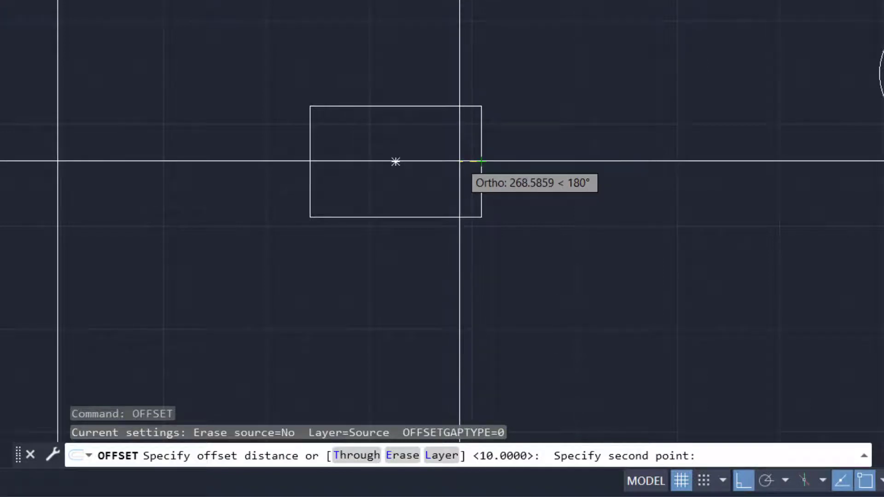
pyautogui.click(459, 161)
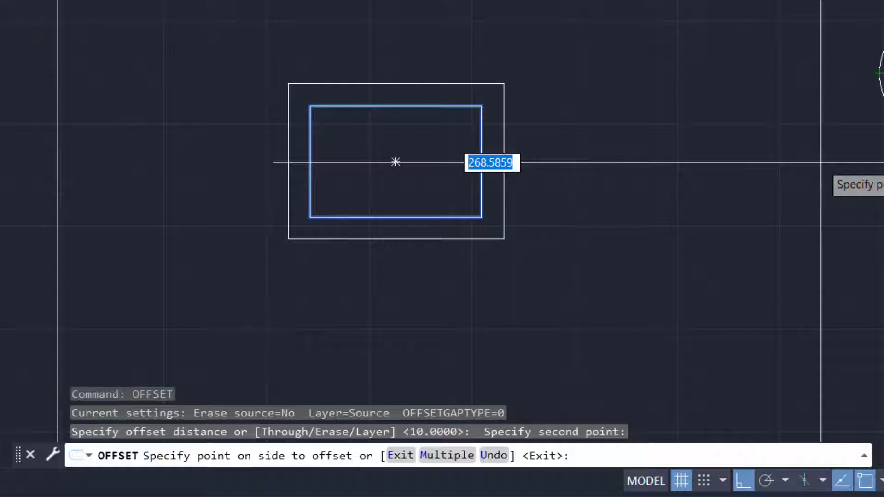
pyautogui.click(396, 162)
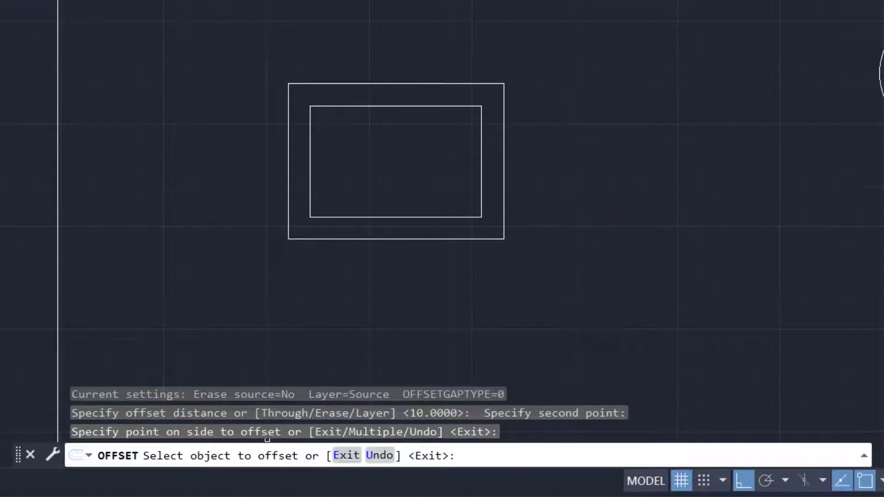
pyautogui.press('Escape')
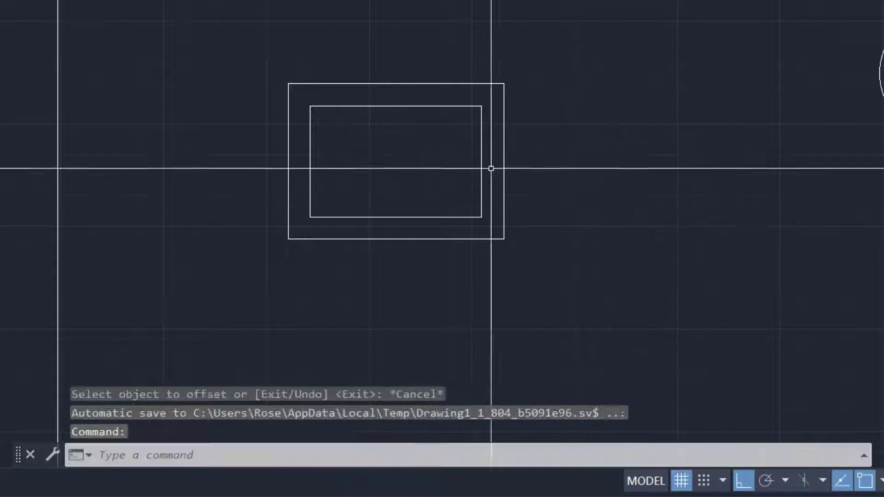
# Step: Offset the circle beside the rectangles by 250, once outward and once inward
pyautogui.moveTo(856, 152)
pyautogui.mouseDown(button='middle')
pyautogui.moveTo(637, 159)
pyautogui.moveTo(608, 152)
pyautogui.mouseUp(button='middle')
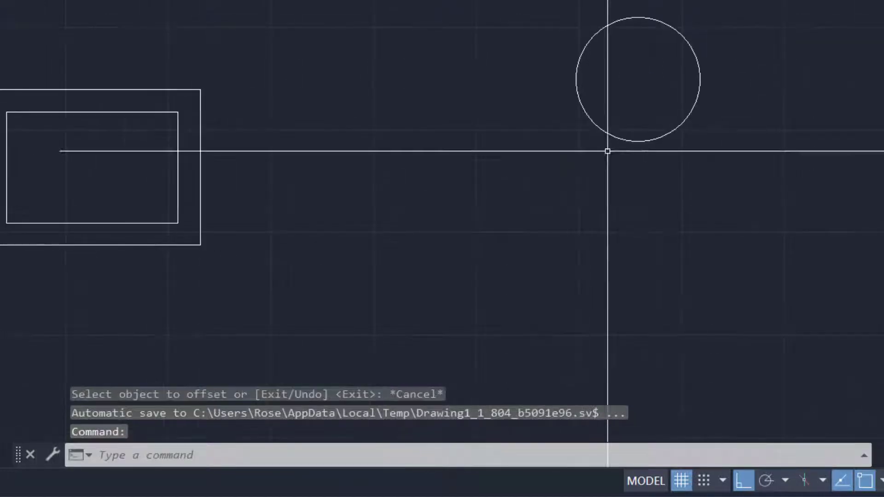
pyautogui.click(631, 140)
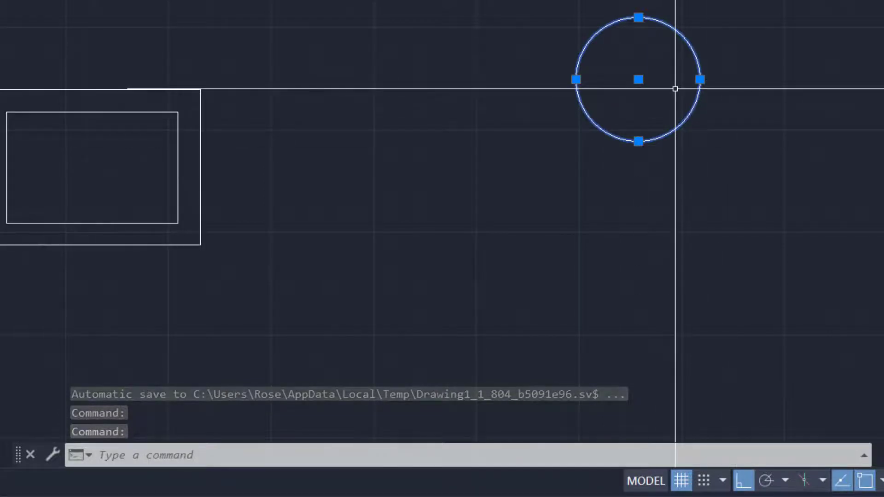
pyautogui.press('space')
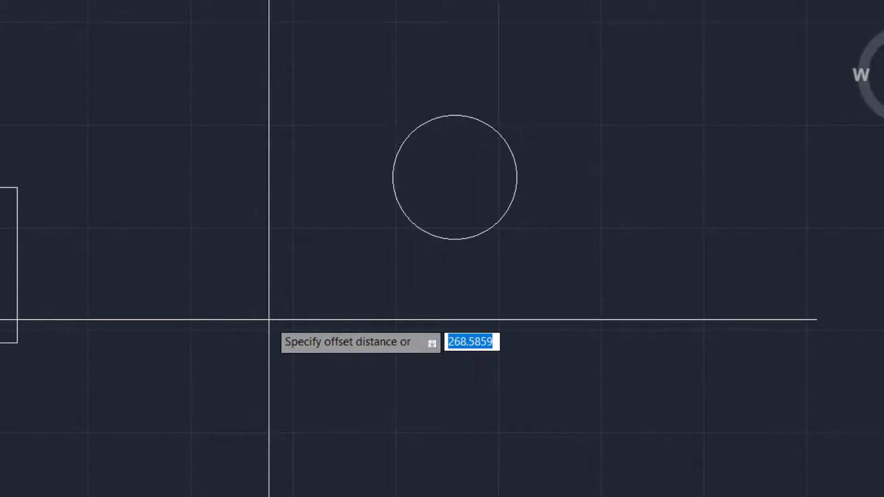
pyautogui.write('250')
pyautogui.press('Return')
pyautogui.click(397, 200)
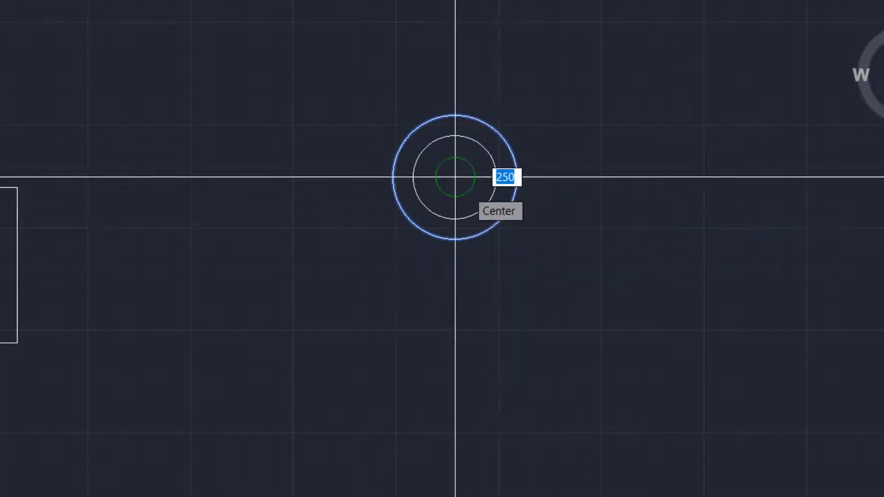
pyautogui.click(534, 285)
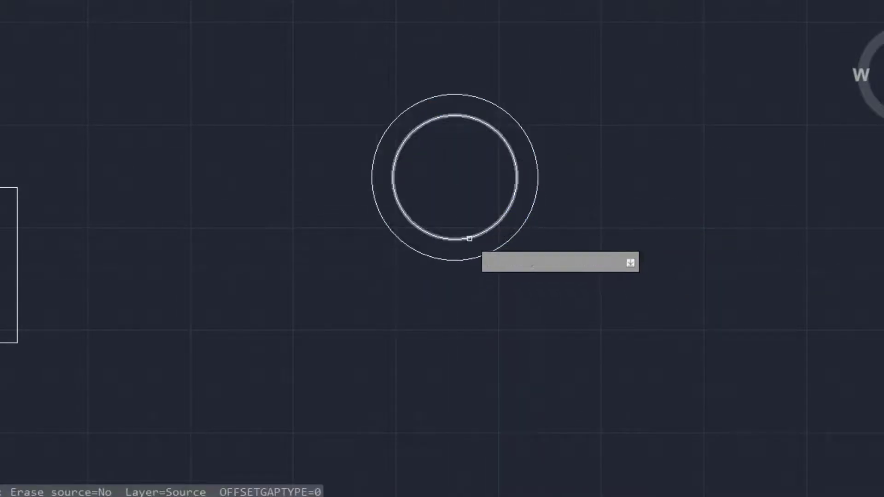
pyautogui.click(466, 238)
pyautogui.click(455, 177)
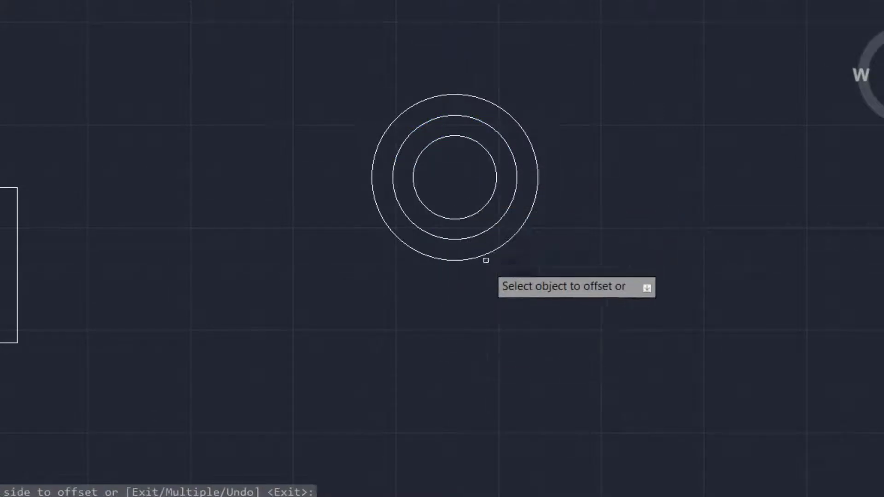
# Step: Offset the outermost circle outward by 250 eight times in succession, and offset the innermost circle inward once by the same distance
pyautogui.click(455, 260)
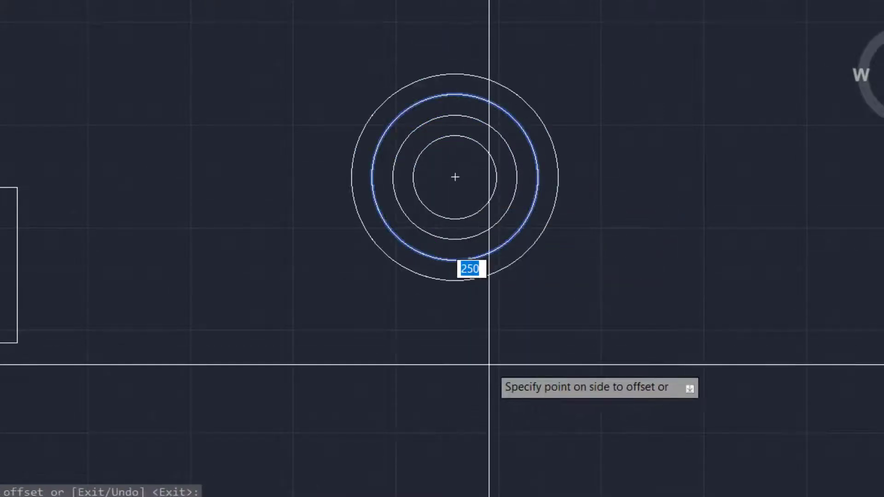
pyautogui.click(445, 290)
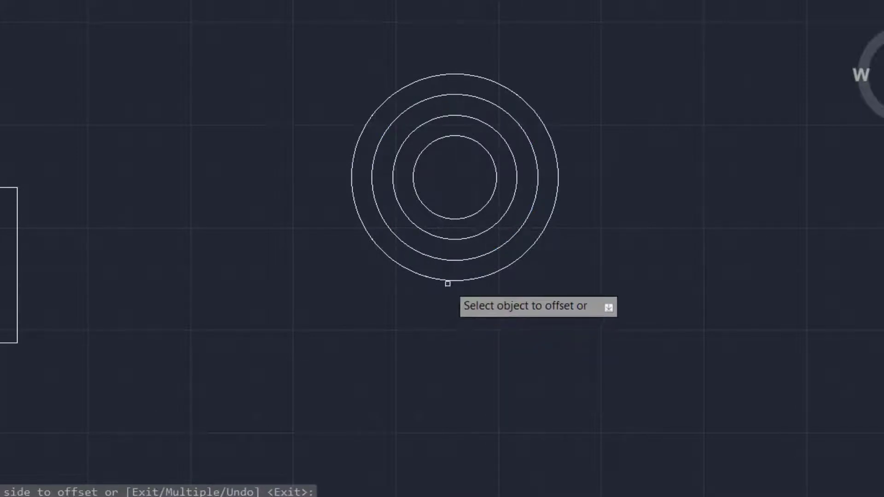
pyautogui.click(452, 283)
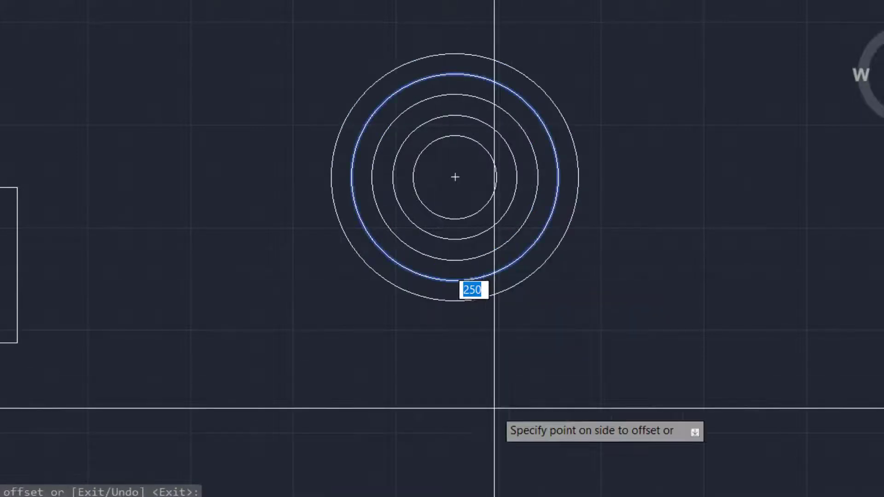
pyautogui.click(466, 326)
pyautogui.click(464, 302)
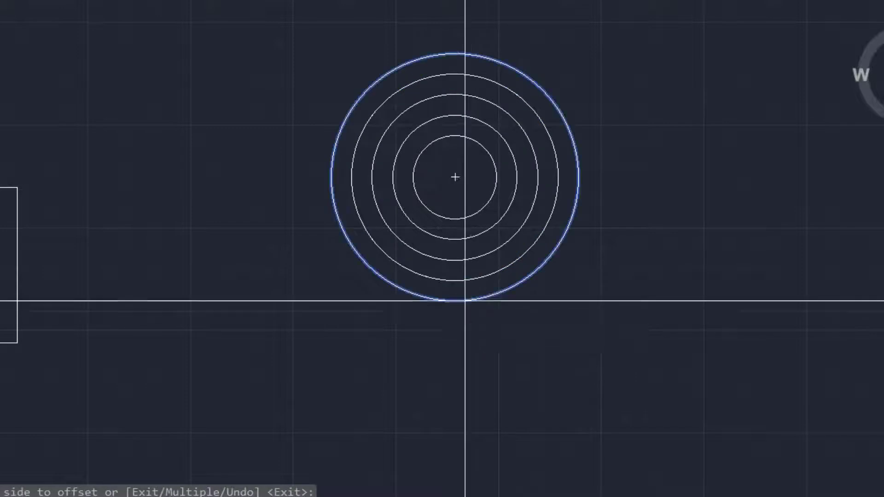
pyautogui.click(491, 367)
pyautogui.click(449, 323)
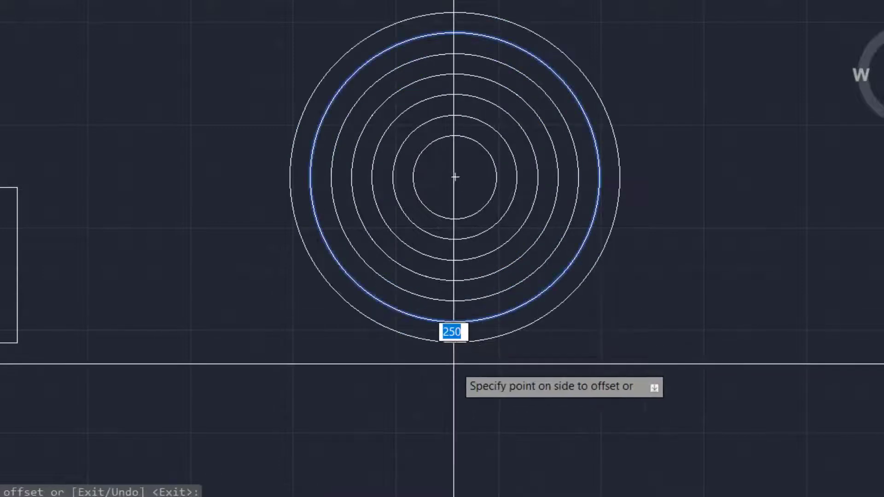
pyautogui.click(446, 350)
pyautogui.click(435, 339)
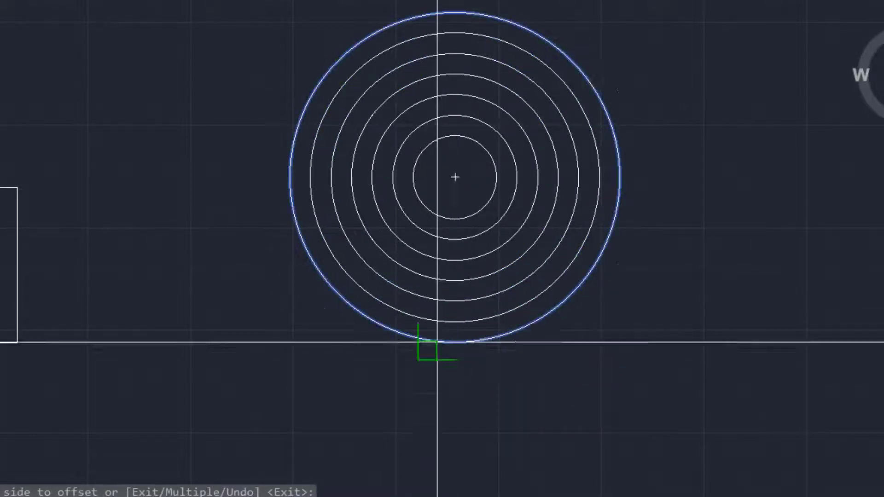
pyautogui.click(445, 392)
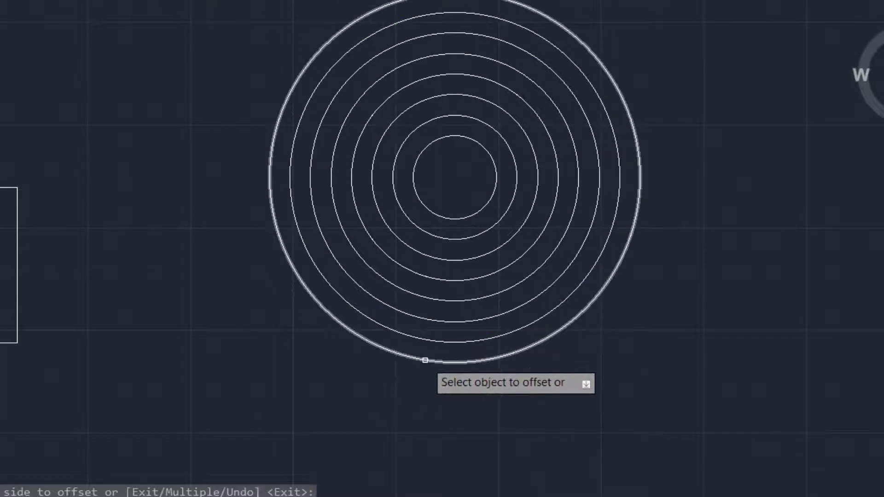
pyautogui.click(425, 362)
pyautogui.click(421, 380)
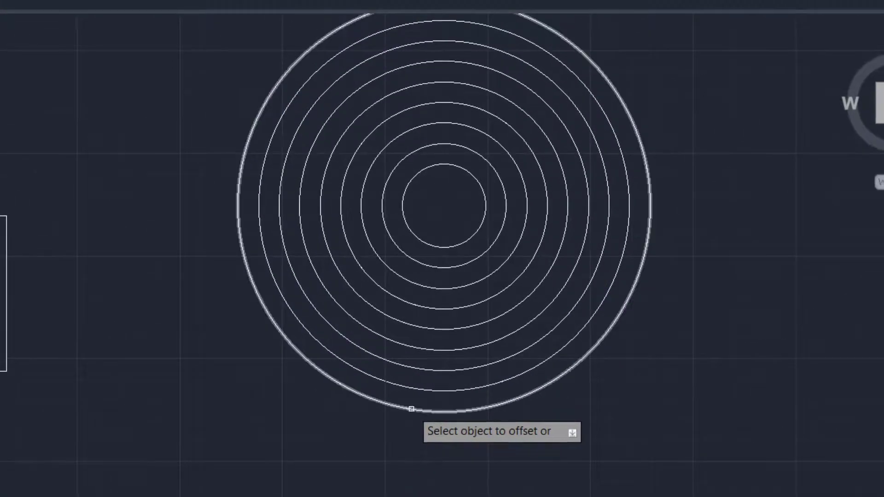
pyautogui.click(410, 409)
pyautogui.click(402, 417)
pyautogui.click(402, 430)
pyautogui.click(398, 446)
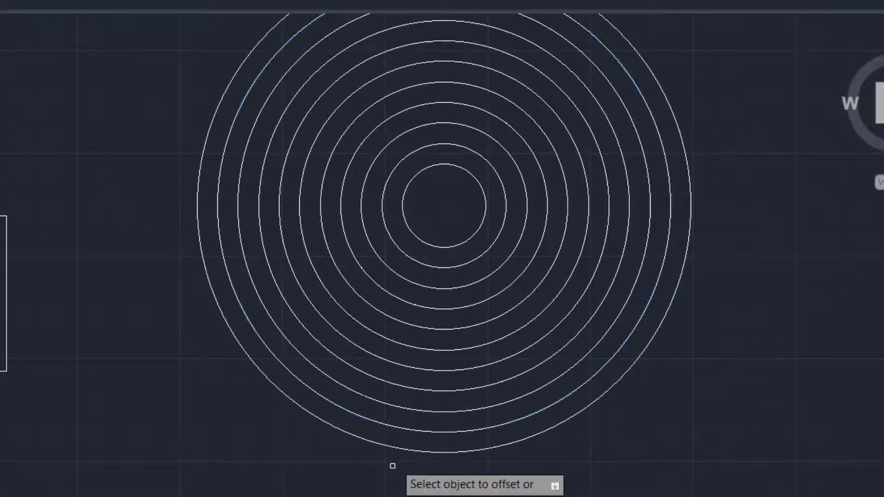
pyautogui.click(427, 242)
pyautogui.click(445, 205)
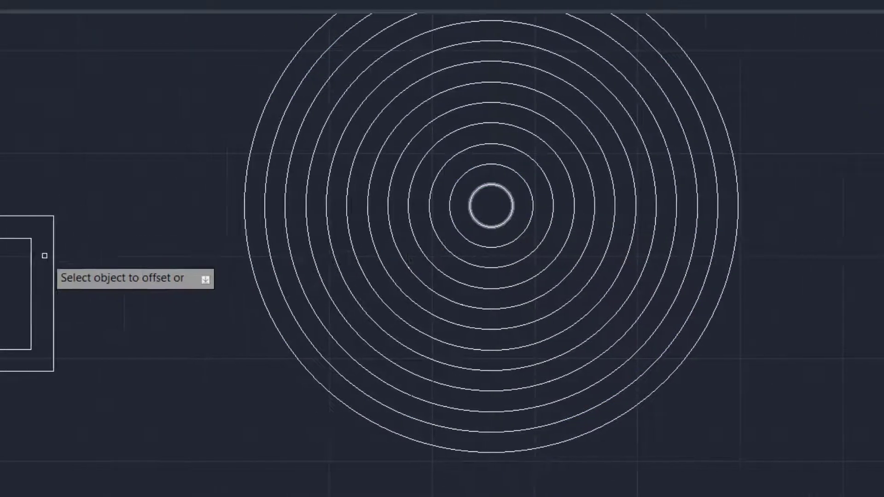
# Step: Offset the inner rectangle inward by 250 twice, each time from the newest rectangle
pyautogui.click(32, 296)
pyautogui.click(353, 285)
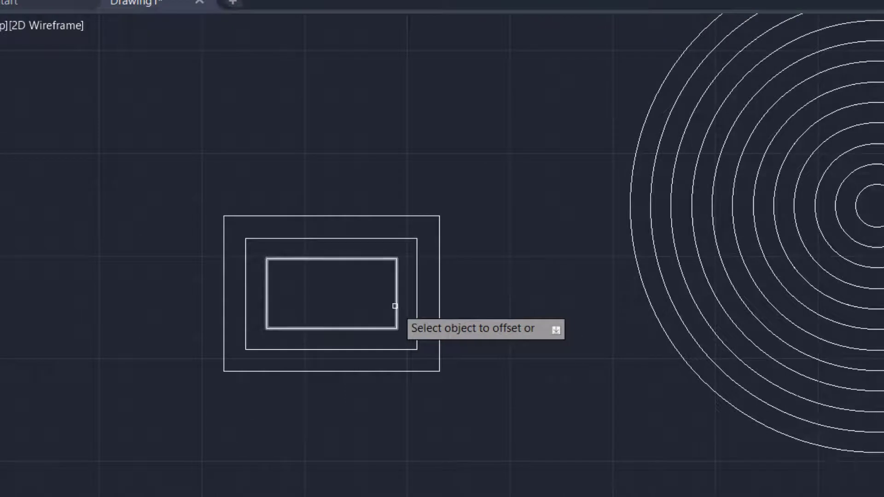
pyautogui.click(398, 305)
pyautogui.click(365, 299)
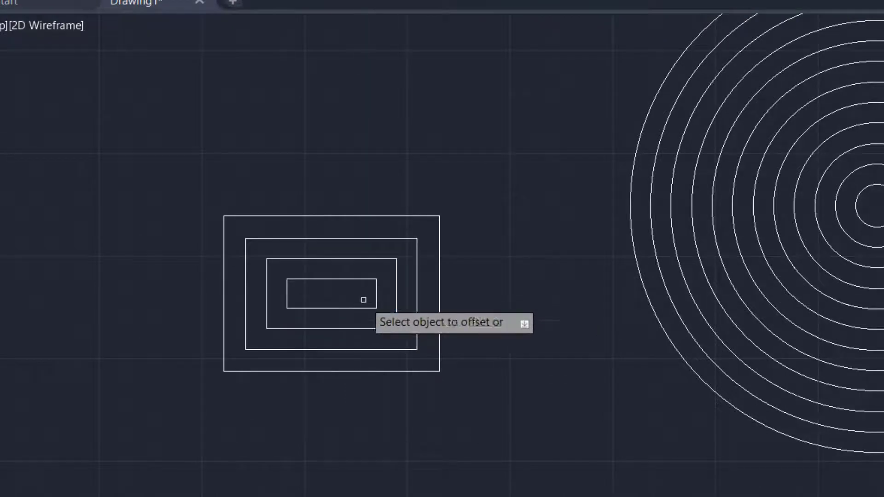
# Step: Offset the outermost rectangle outward by 250 four times in succession
pyautogui.click(440, 369)
pyautogui.click(523, 420)
pyautogui.click(460, 390)
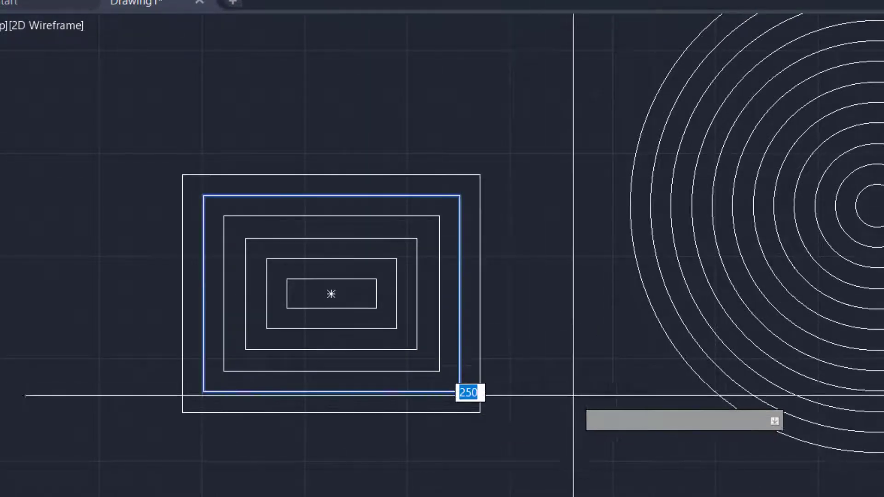
pyautogui.click(474, 396)
pyautogui.click(480, 412)
pyautogui.click(563, 434)
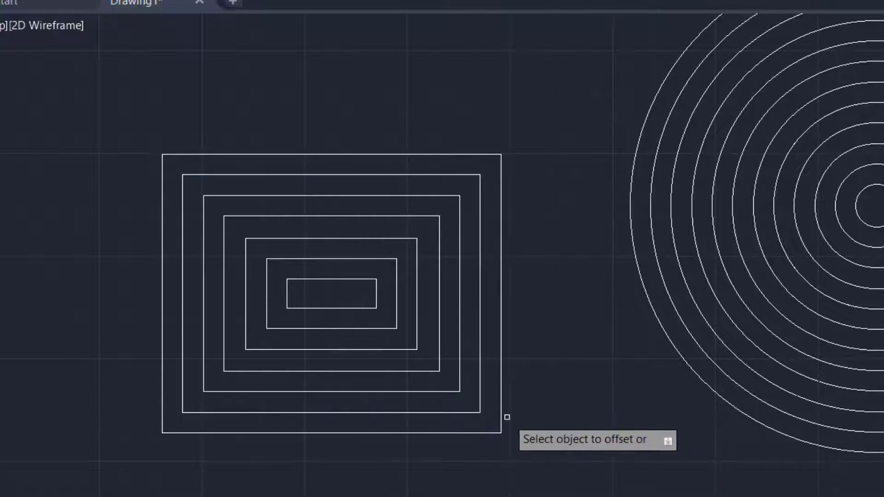
pyautogui.click(500, 419)
pyautogui.click(619, 424)
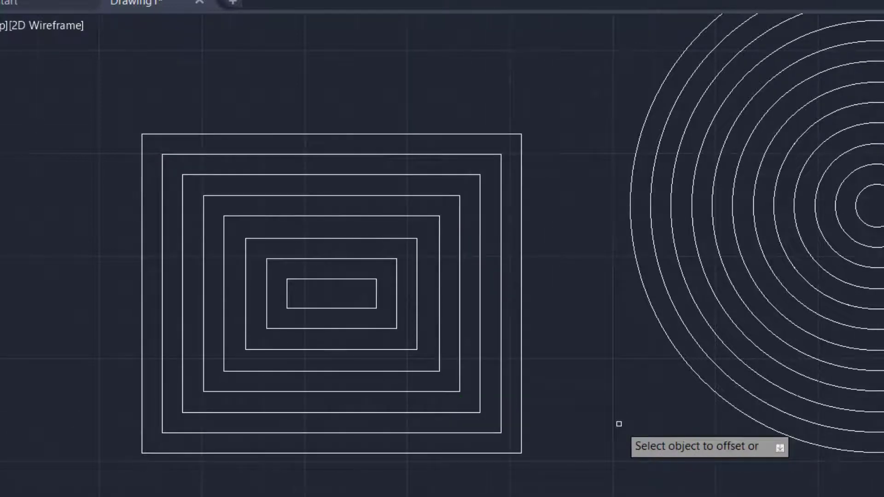
# Step: Cancel the running Chamfer command and examine the upper-right corner of the thin outer stepped line
pyautogui.scroll(-2, 619, 424)
pyautogui.moveTo(636, 332)
pyautogui.mouseDown(button='middle')
pyautogui.moveTo(863, 251)
pyautogui.moveTo(860, 280)
pyautogui.moveTo(881, 299)
pyautogui.mouseUp(button='middle')
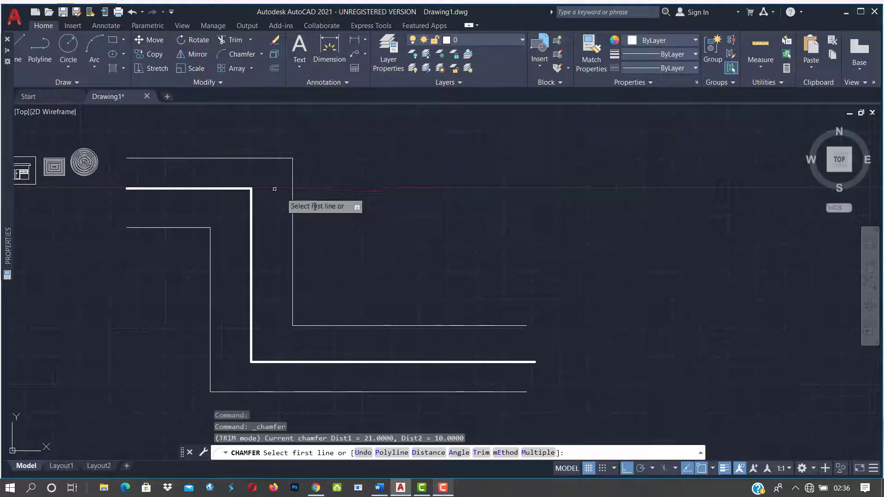
pyautogui.press('Escape')
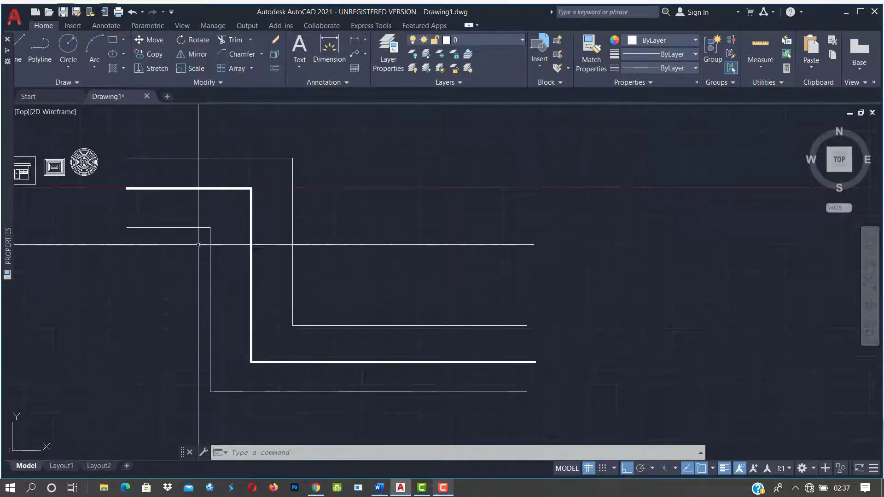
pyautogui.scroll(6, 244, 142)
pyautogui.scroll(-5, 450, 217)
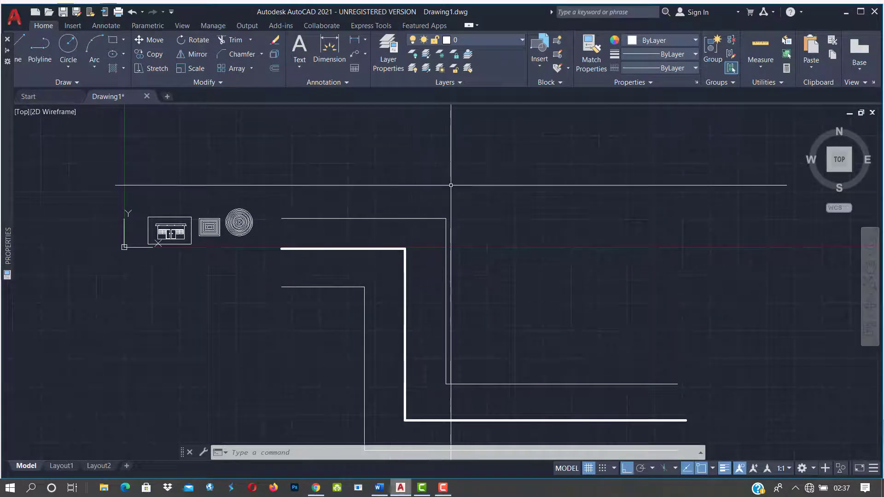
pyautogui.scroll(8, 444, 203)
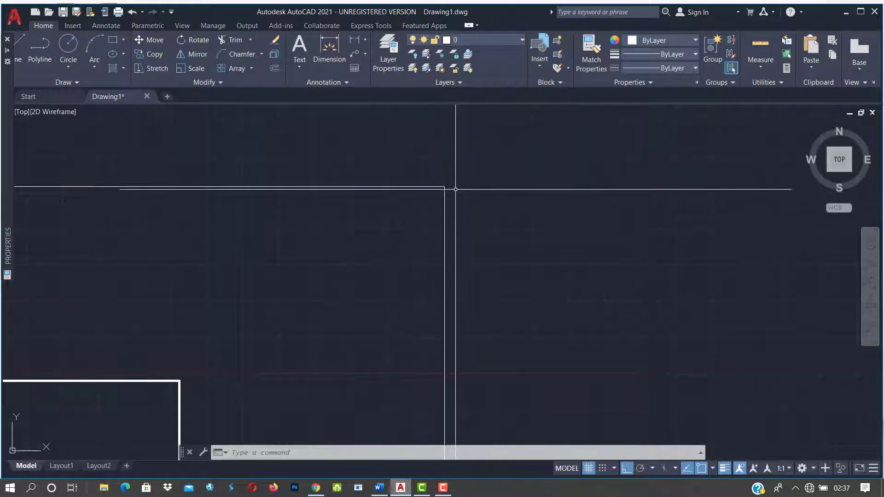
pyautogui.scroll(3, 455, 187)
pyautogui.scroll(2, 455, 187)
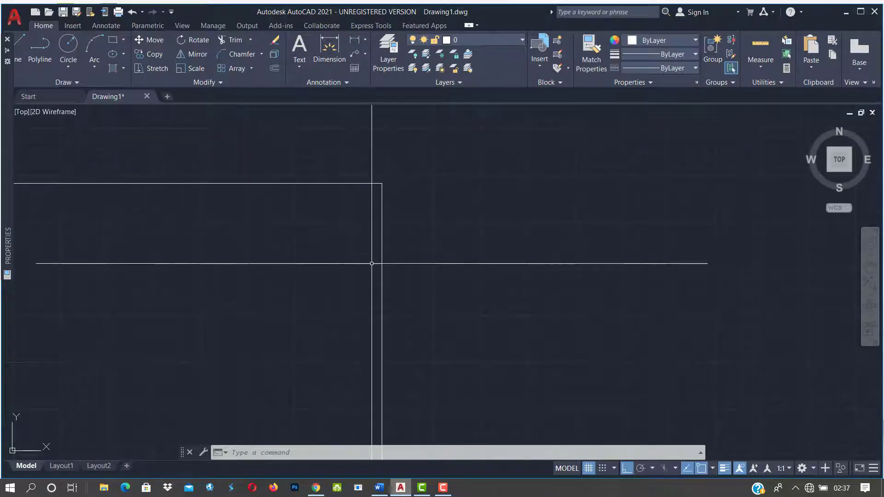
pyautogui.scroll(-3, 310, 205)
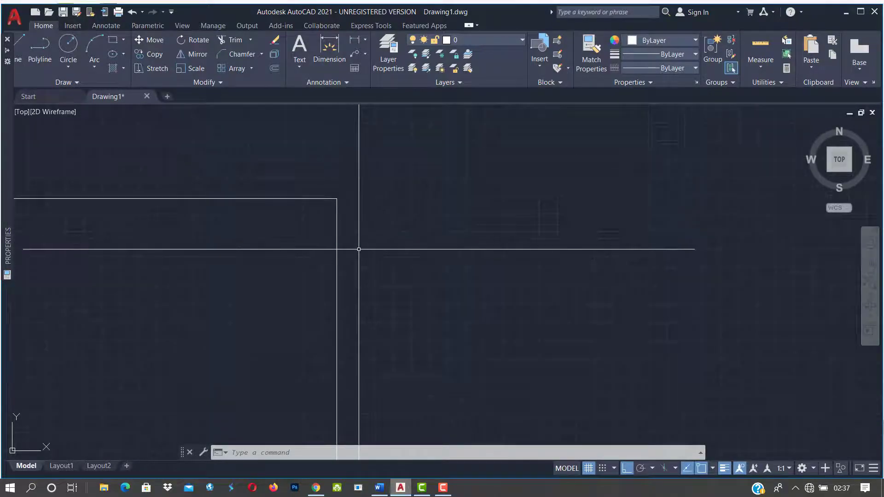
pyautogui.scroll(2, 359, 249)
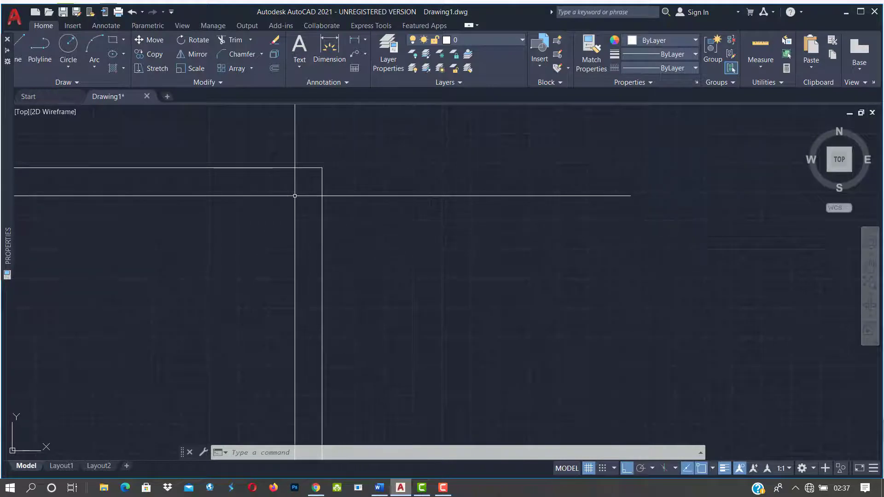
pyautogui.scroll(3, 318, 213)
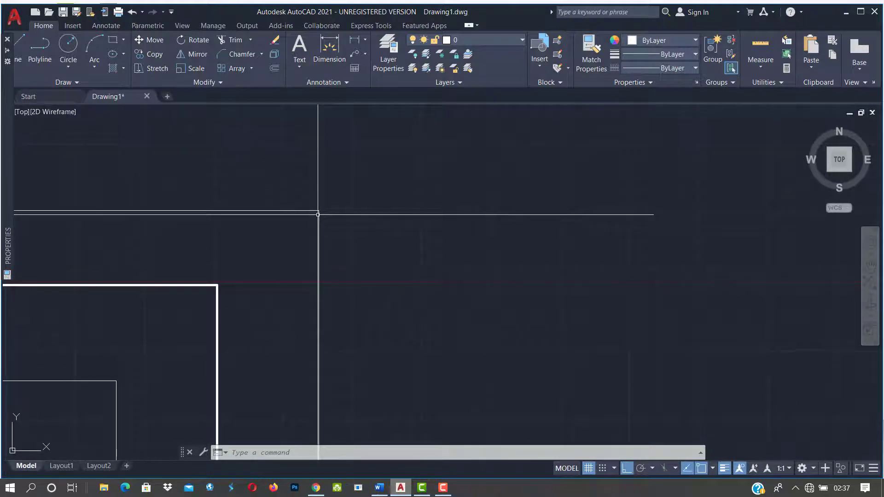
pyautogui.scroll(-2, 318, 215)
pyautogui.scroll(4, 316, 230)
pyautogui.scroll(-2, 316, 228)
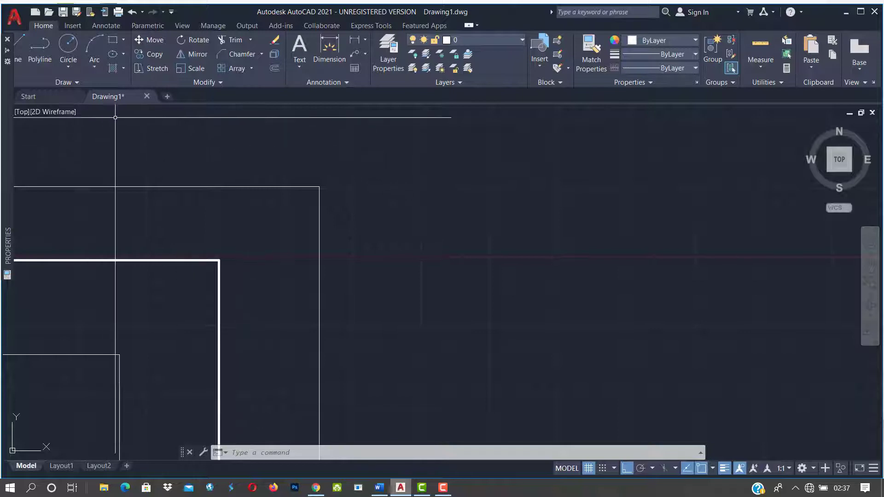
# Step: Start the Chamfer command and set both the first and second chamfer distances to 500
pyautogui.click(238, 55)
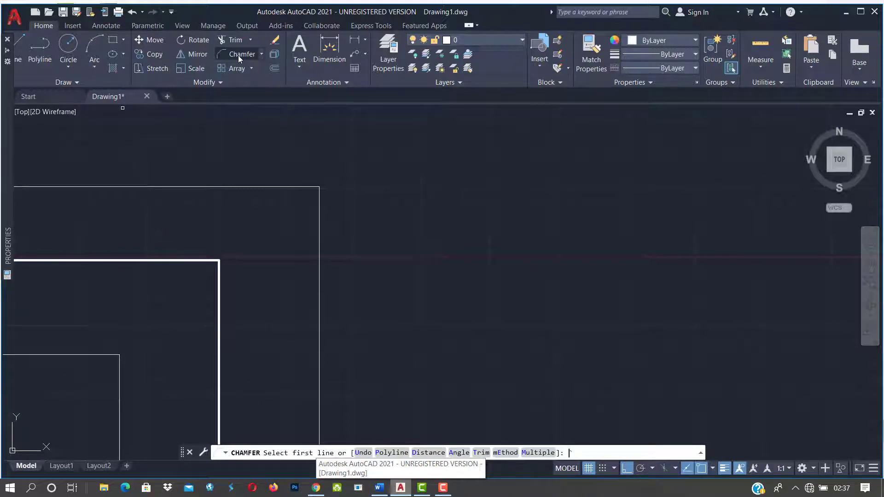
pyautogui.press('Escape')
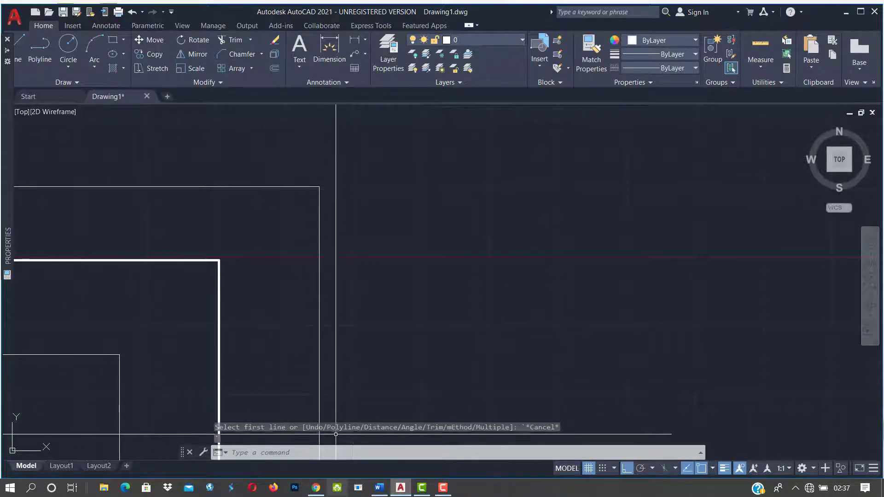
pyautogui.write('CHAMFER')
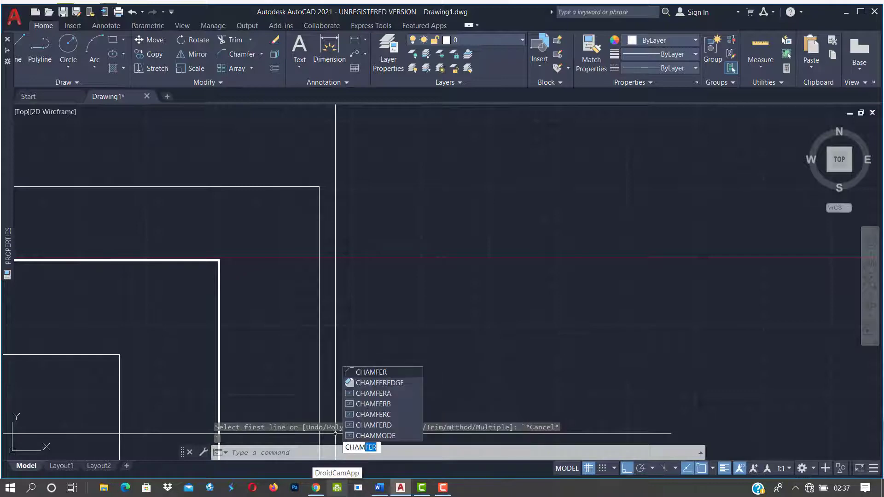
pyautogui.press('Return')
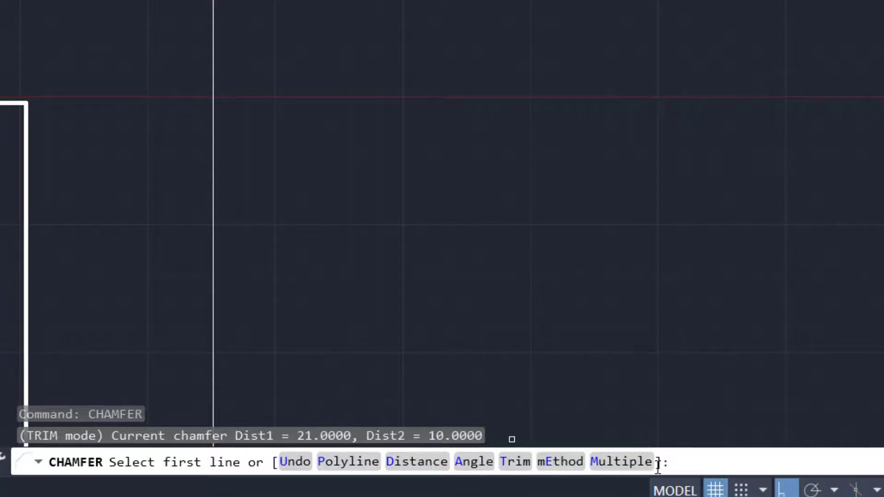
pyautogui.click(419, 465)
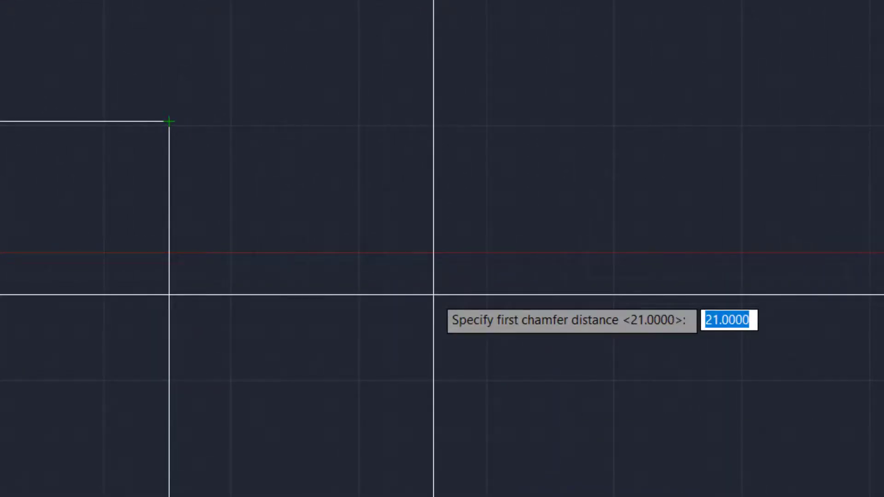
pyautogui.write('500')
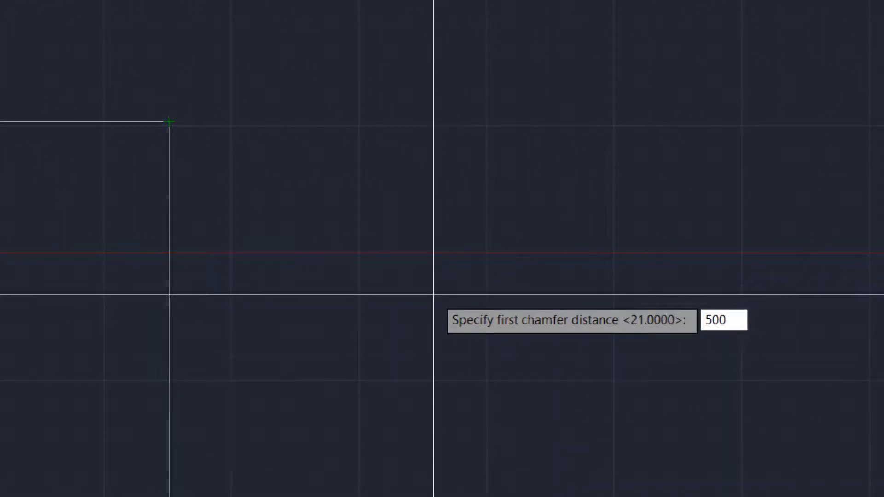
pyautogui.press('Return')
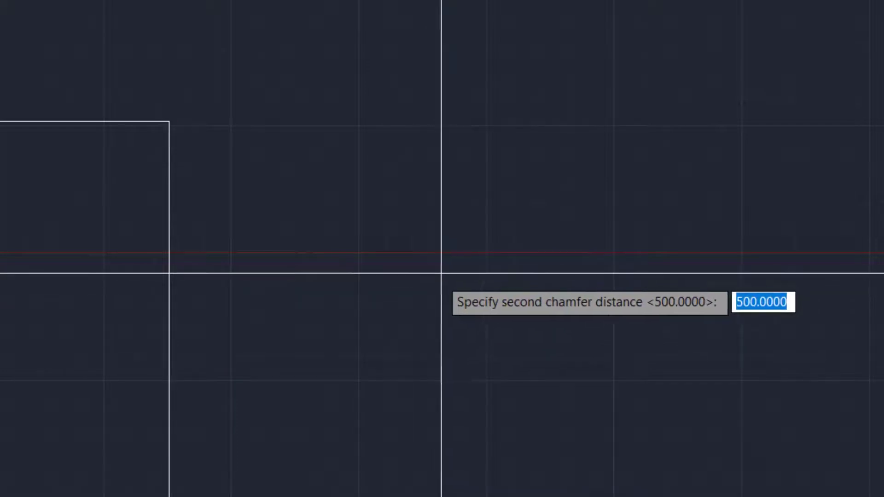
pyautogui.write('5')
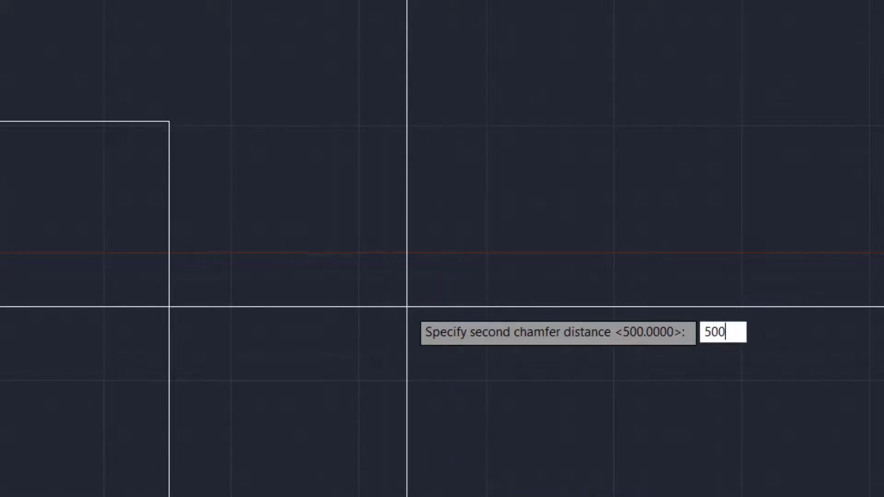
pyautogui.press('Return')
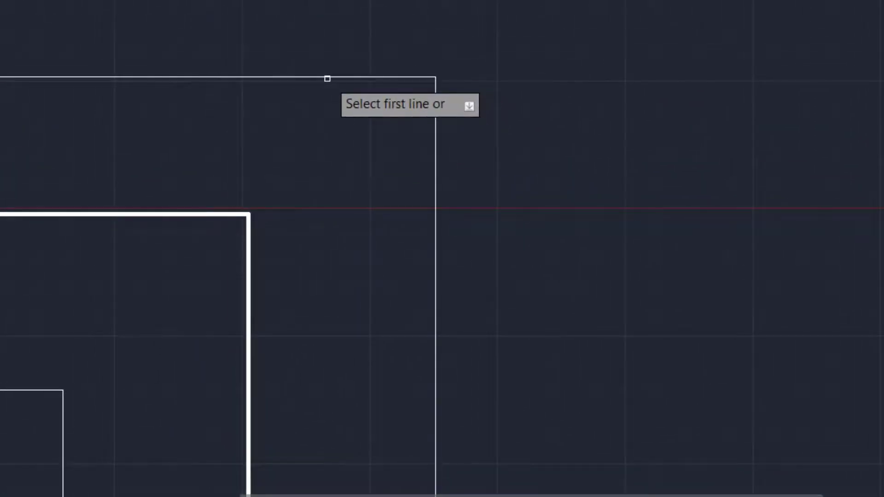
# Step: Chamfer the upper-right corner of the thin outer stepped line between its upper horizontal and vertical segments
pyautogui.click(328, 76)
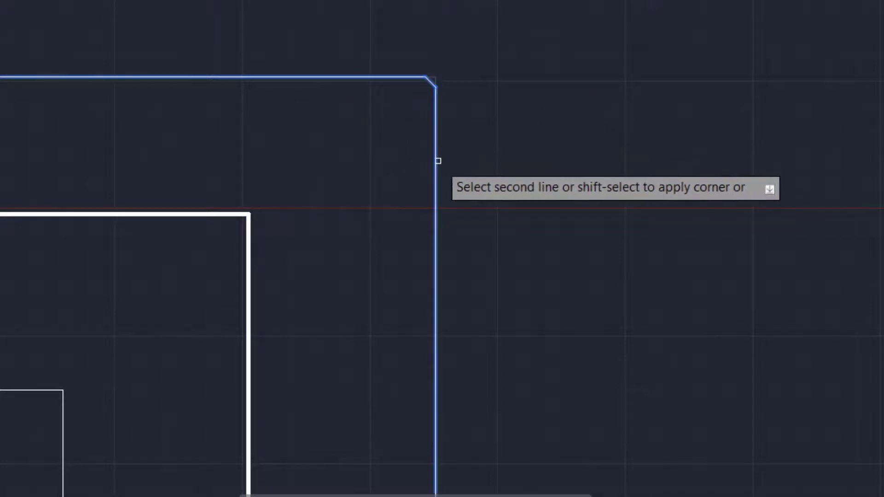
pyautogui.scroll(10, 426, 76)
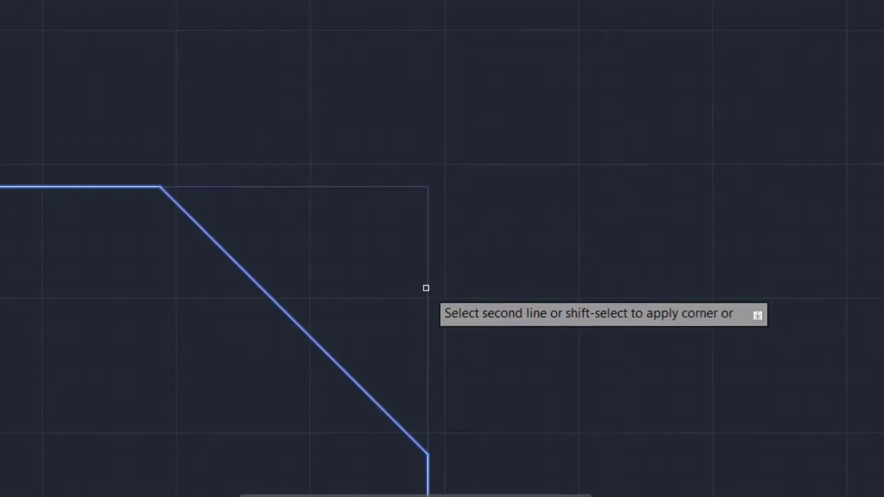
pyautogui.scroll(-5, 425, 288)
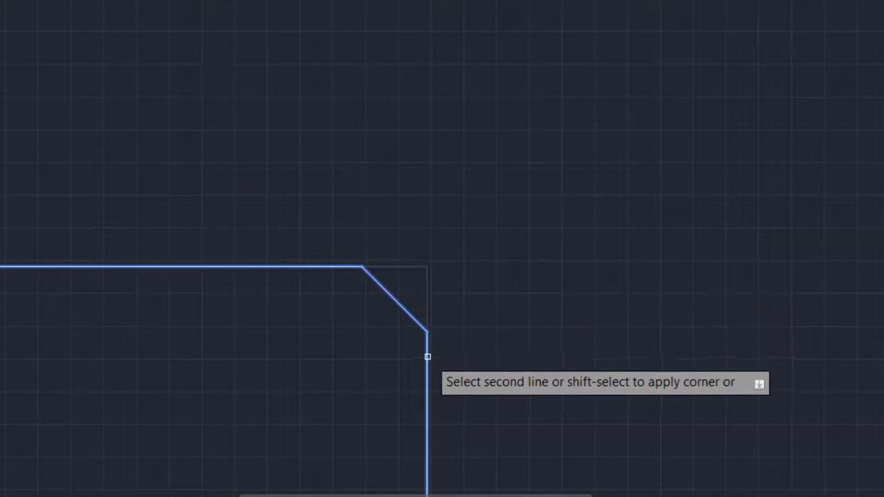
pyautogui.scroll(5, 426, 358)
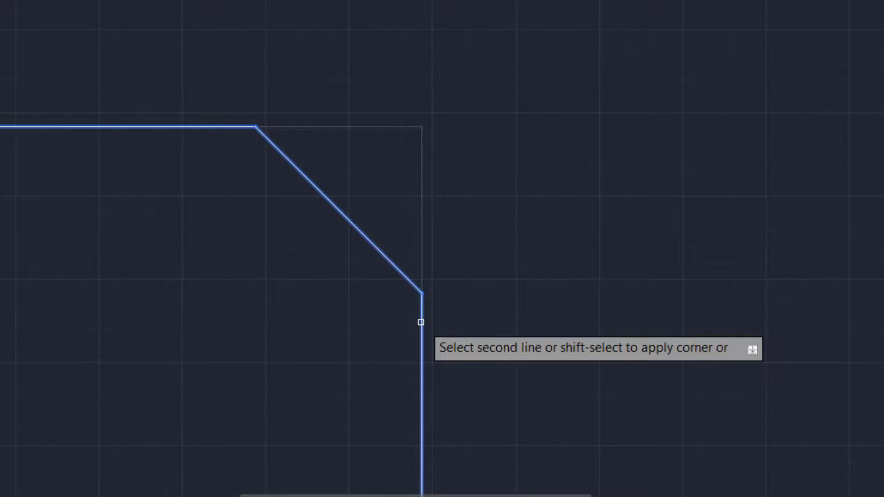
pyautogui.scroll(-10, 421, 322)
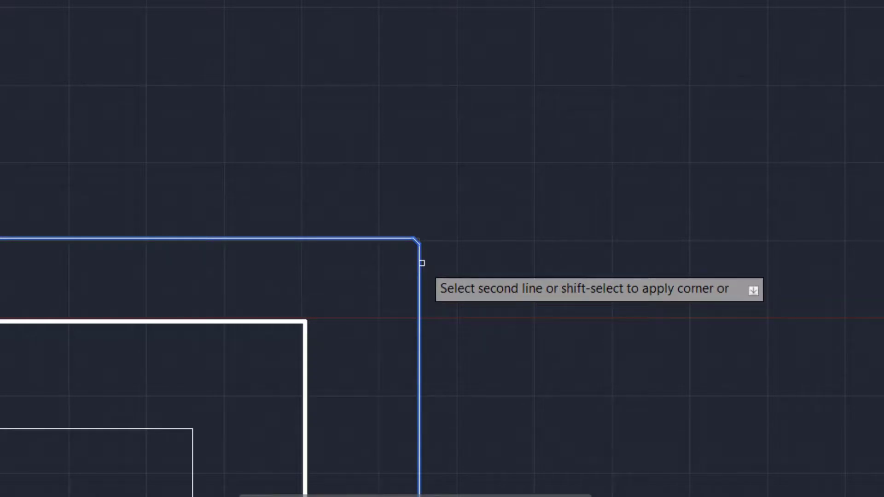
pyautogui.scroll(10, 422, 263)
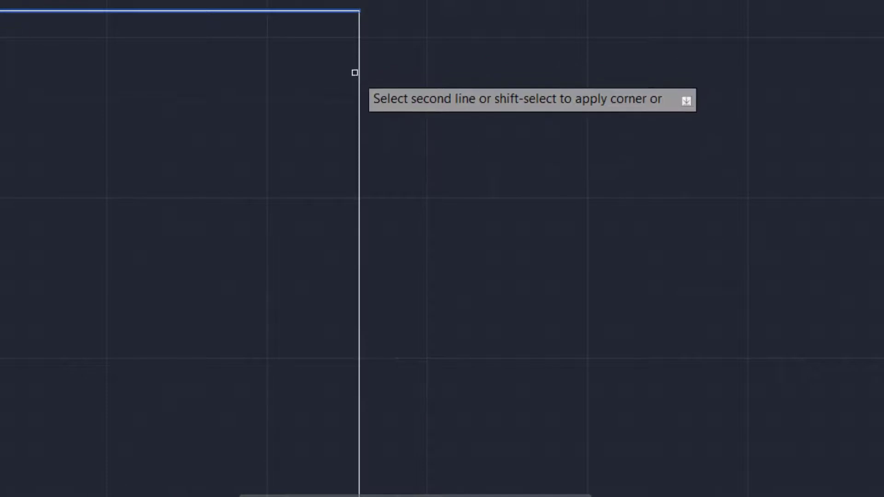
pyautogui.click(359, 87)
# Step: Examine the chamfered corner of the outer stepped line up close and compare it with the full set of stepped lines
pyautogui.scroll(-4, 438, 144)
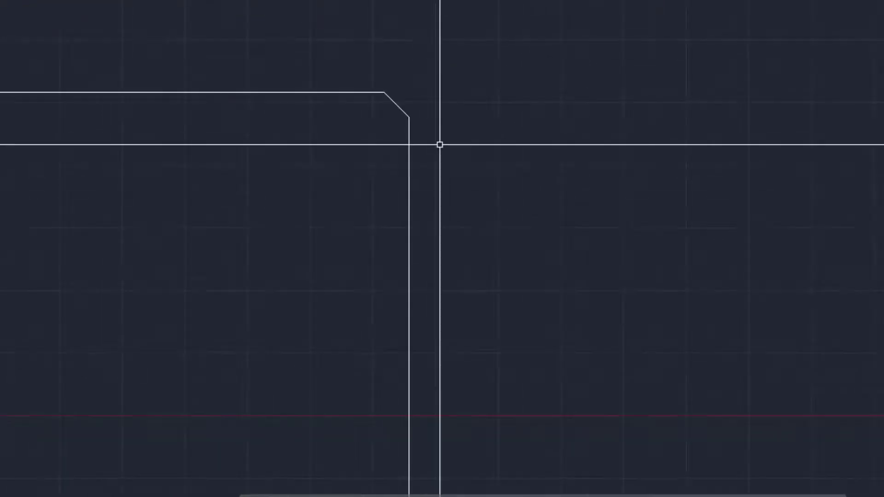
pyautogui.scroll(-2, 308, 313)
pyautogui.scroll(6, 374, 195)
pyautogui.scroll(4, 376, 189)
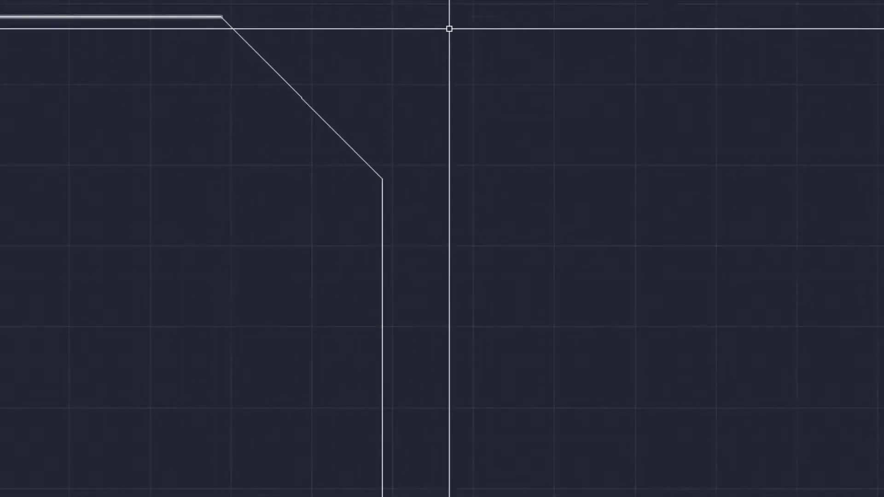
pyautogui.scroll(-2, 482, 39)
pyautogui.scroll(-6, 481, 164)
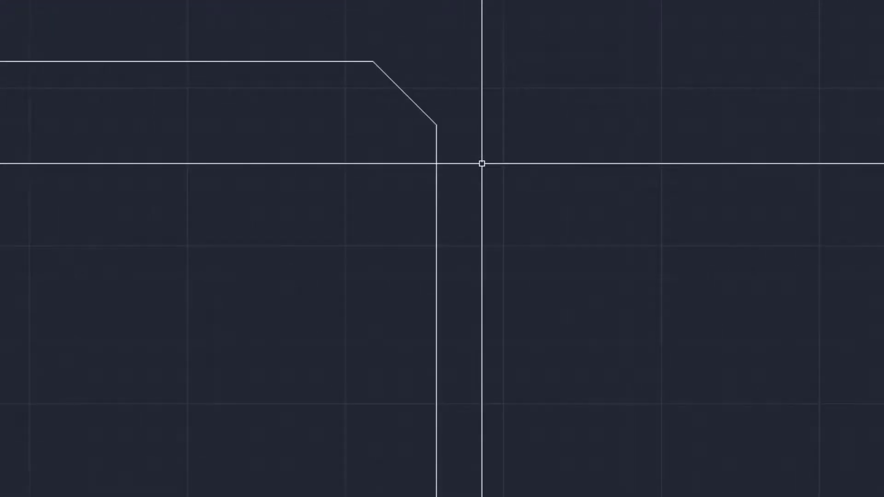
pyautogui.scroll(-8, 508, 120)
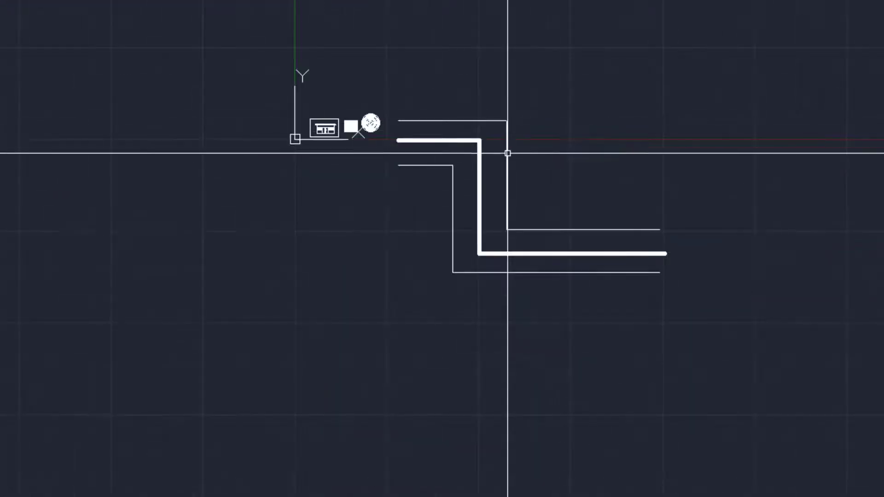
pyautogui.scroll(8, 510, 150)
pyautogui.scroll(-4, 462, 19)
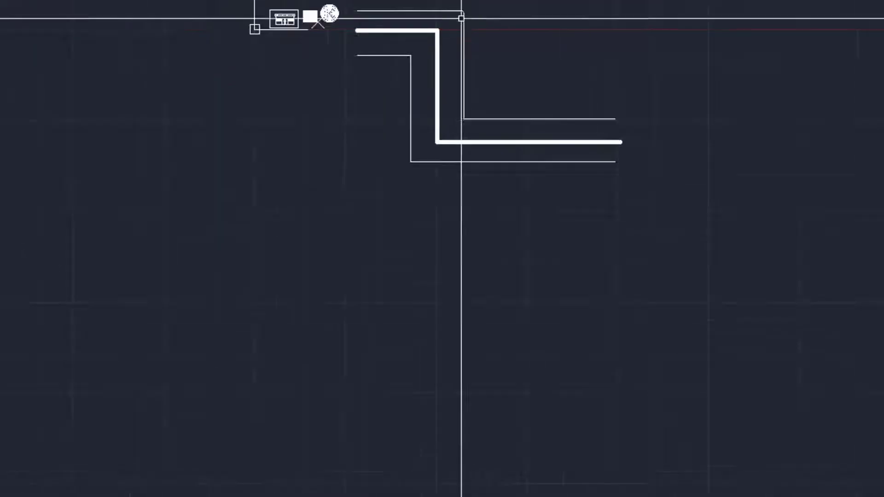
pyautogui.scroll(4, 463, 3)
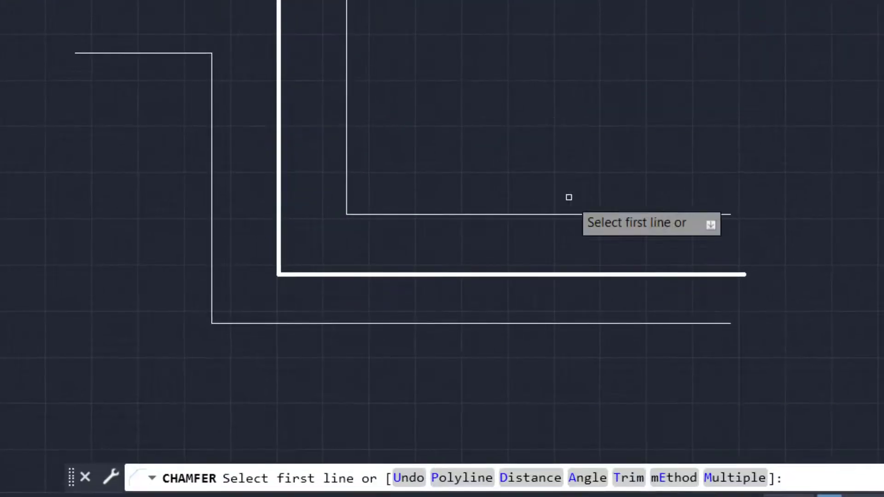
# Step: Chamfer the upper-right corner of the thin inner stepped line with the Angle option, using a chamfer length of 1000 on the first line
pyautogui.click(593, 478)
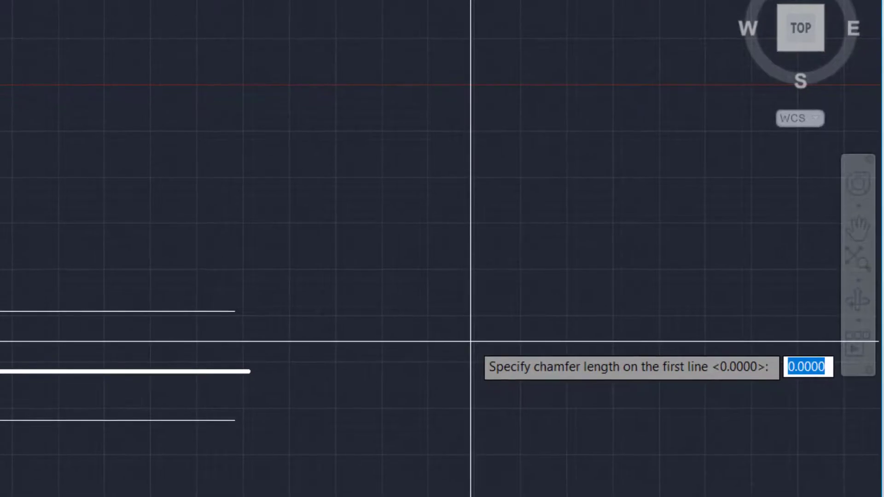
pyautogui.press('BackSpace')
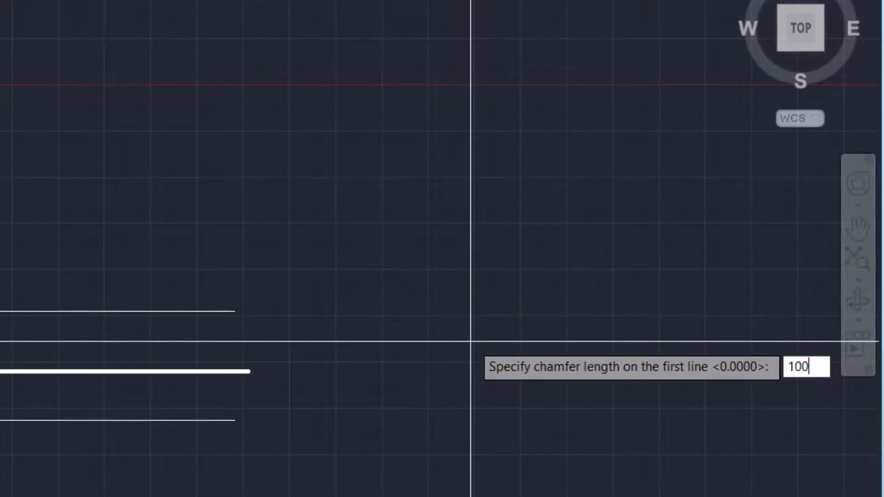
pyautogui.write('1000')
pyautogui.press('Return')
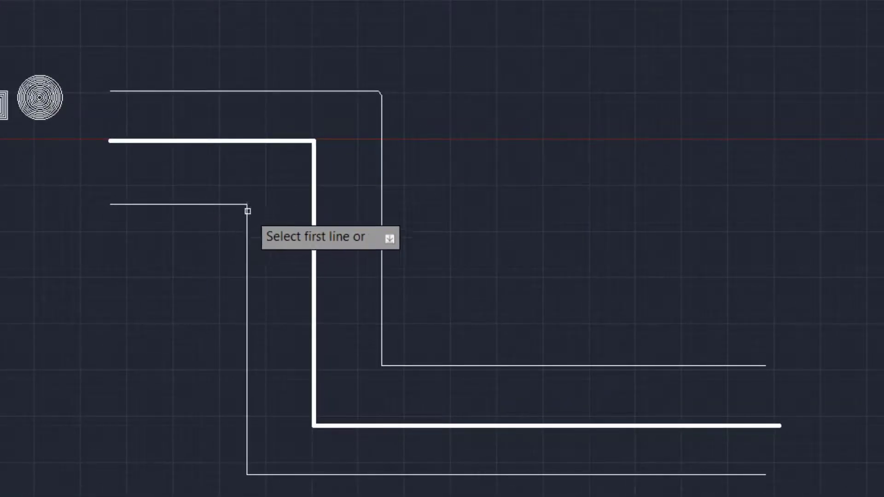
pyautogui.scroll(8, 244, 203)
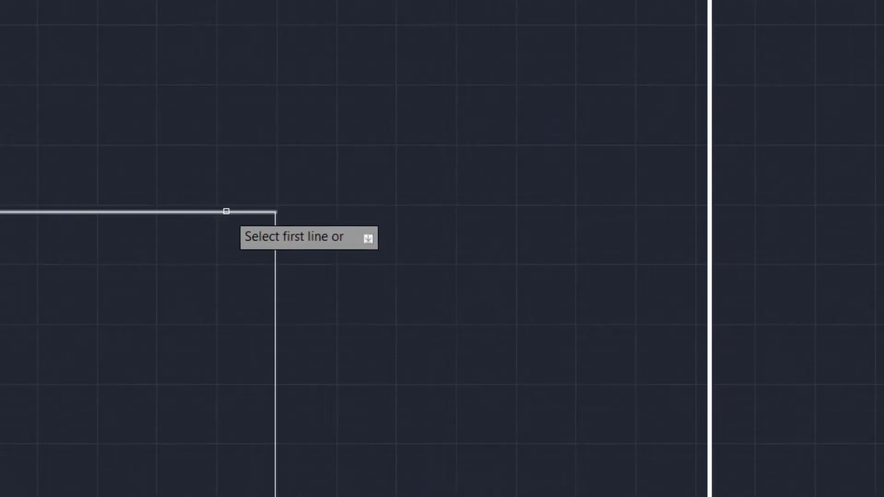
pyautogui.click(226, 211)
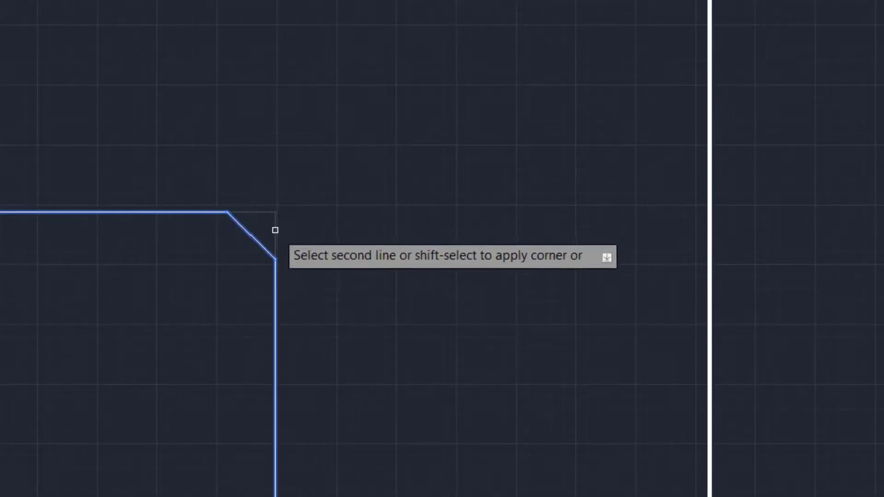
pyautogui.click(277, 277)
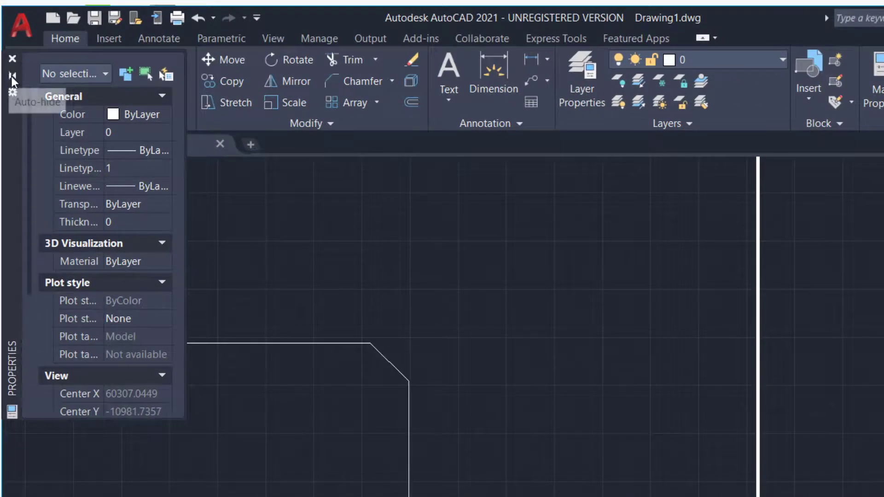
# Step: Draw a horizontal line from the upper end of the inner line's chamfer, extending past the corner toward the thick stepped line
pyautogui.click(24, 62)
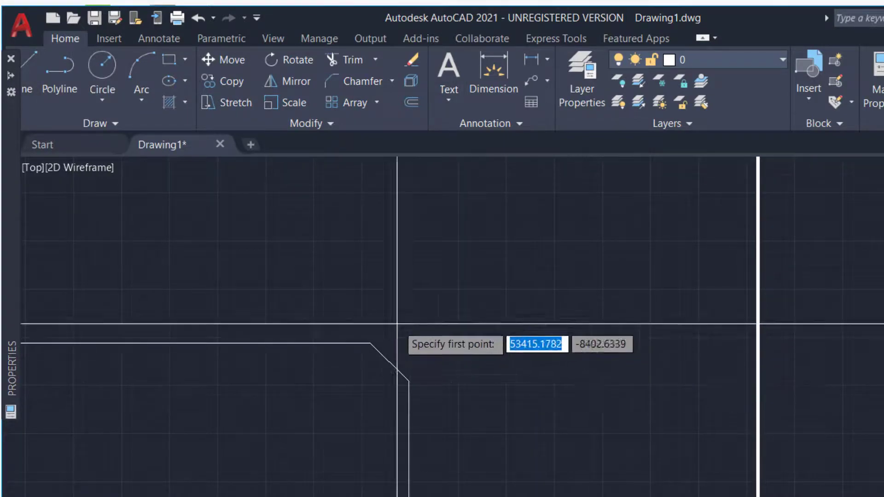
pyautogui.click(370, 343)
pyautogui.click(653, 343)
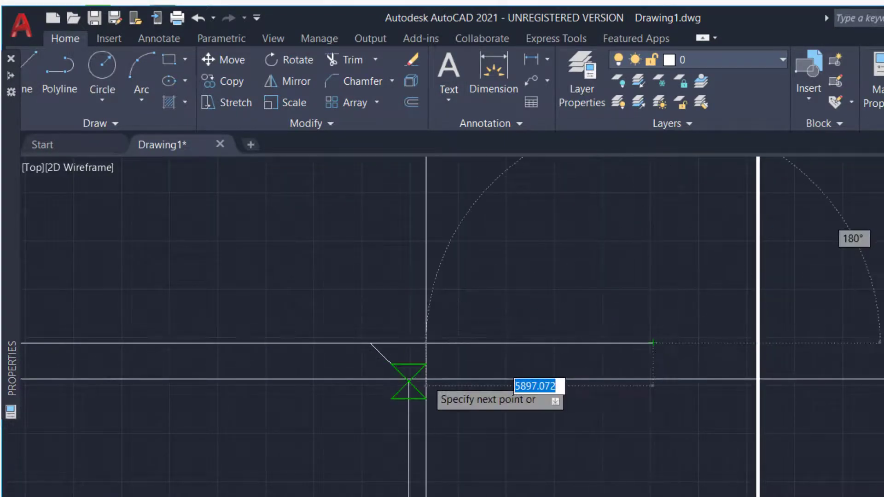
pyautogui.press('Escape')
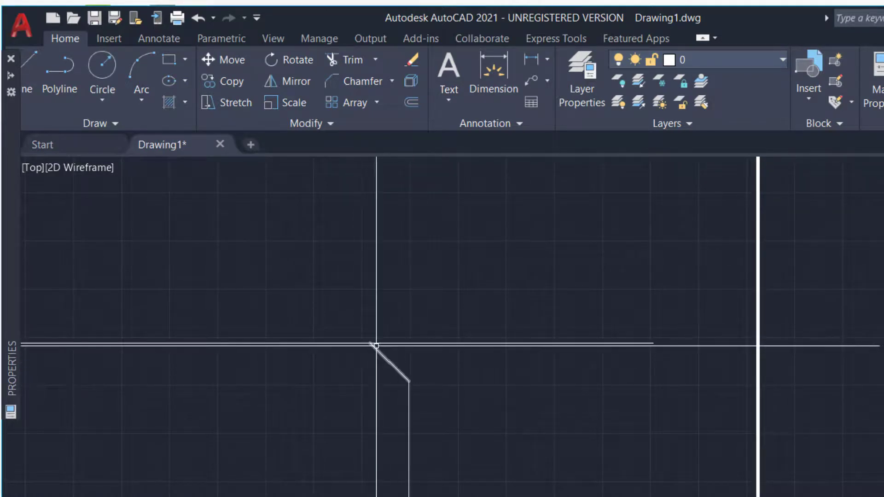
# Step: Draw a short horizontal reference line from the upper end of the inner line's chamfer over the existing extension line
pyautogui.click(28, 69)
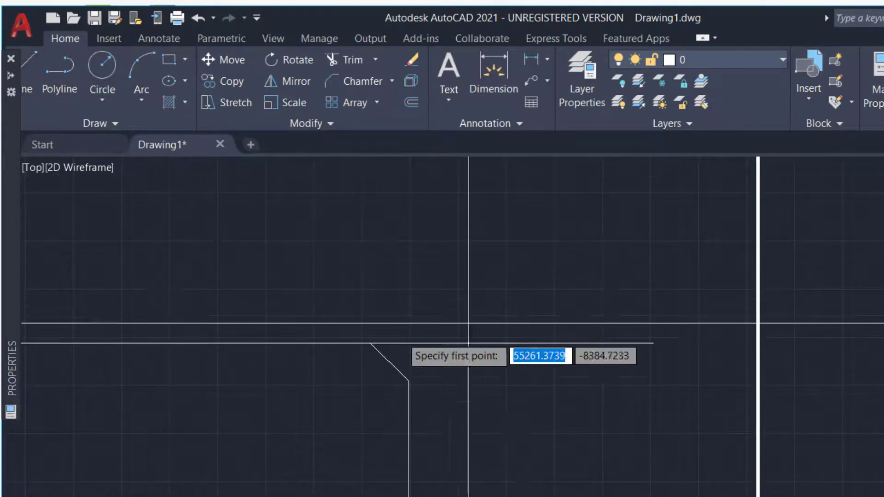
pyautogui.click(371, 343)
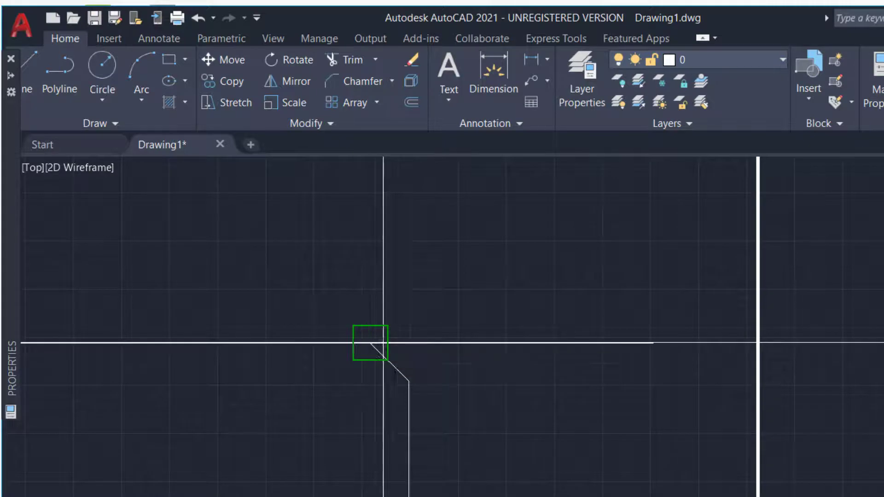
pyautogui.click(477, 343)
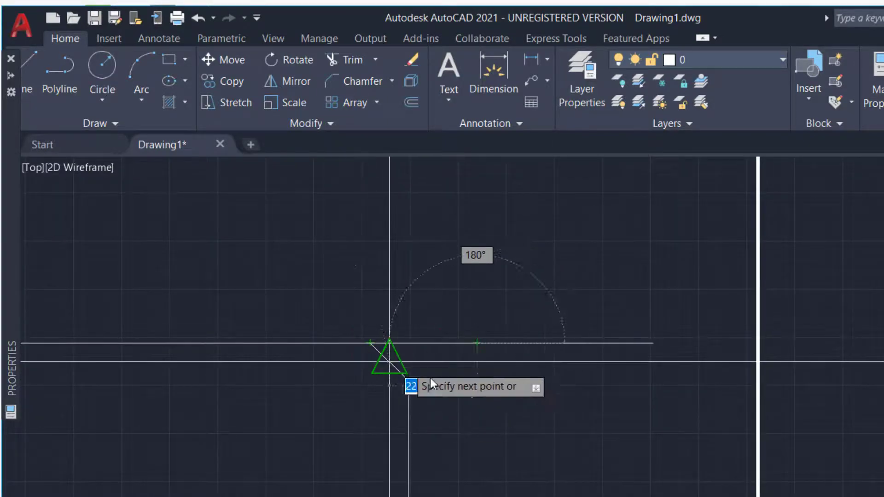
pyautogui.press('Escape')
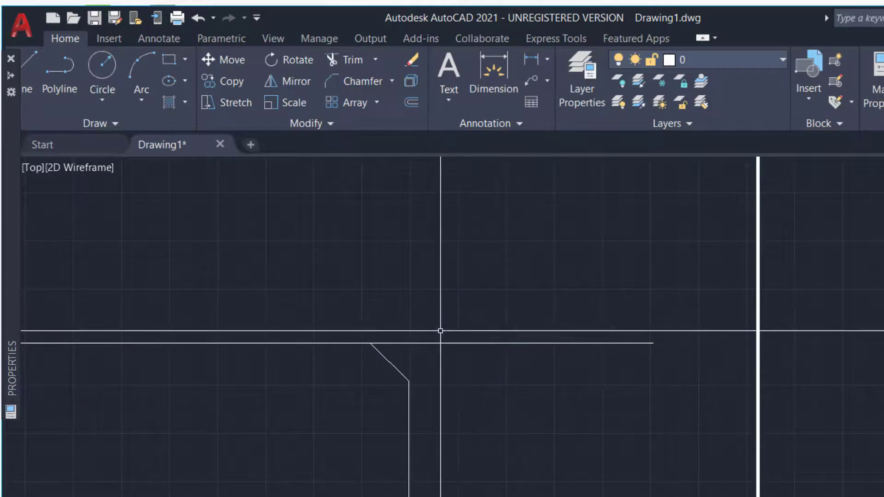
# Step: Check the inner chamfer's length and angle with a temporary line preview from its upper to its lower end, with Ortho switched off
pyautogui.press('Return')
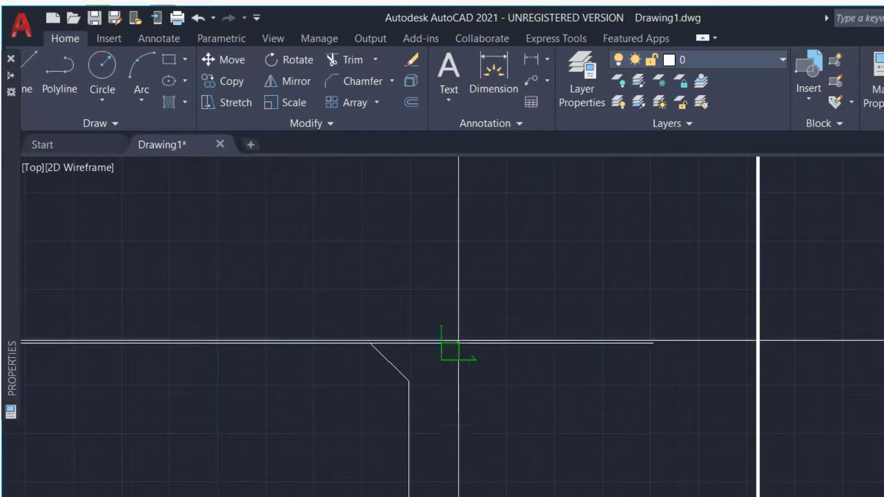
pyautogui.click(371, 343)
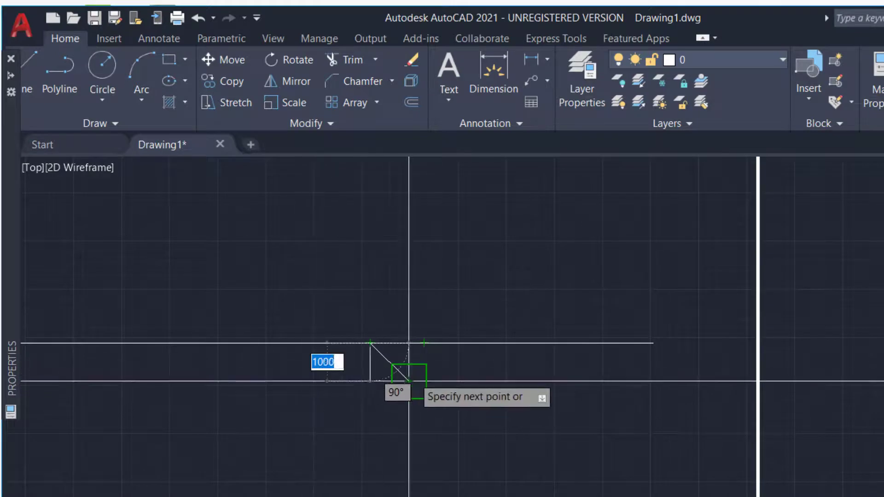
pyautogui.scroll(2, 405, 367)
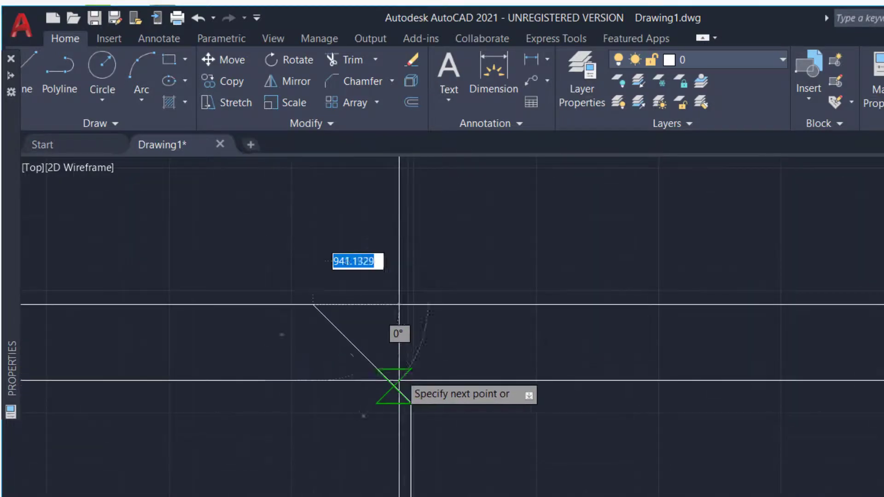
pyautogui.scroll(4, 400, 369)
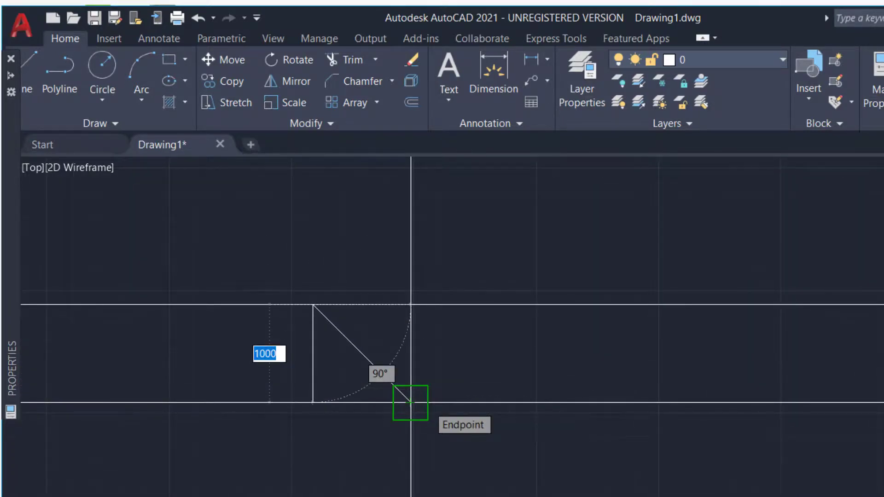
pyautogui.click(410, 402)
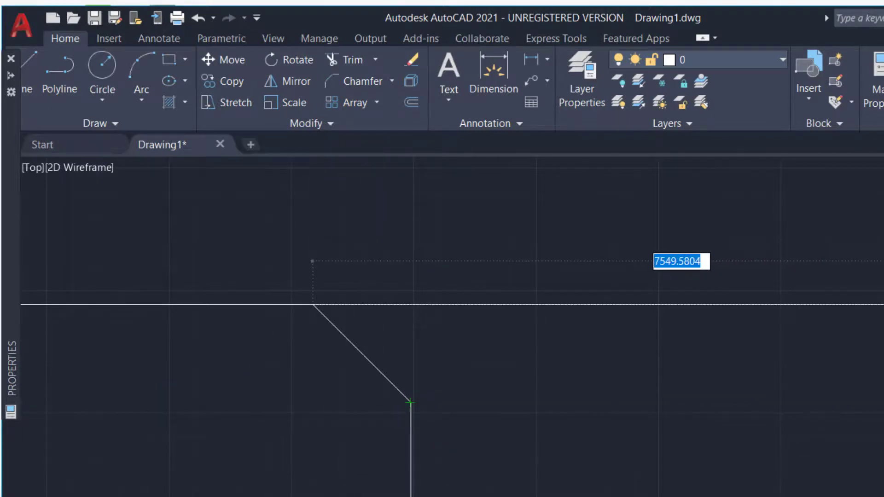
pyautogui.press('F8')
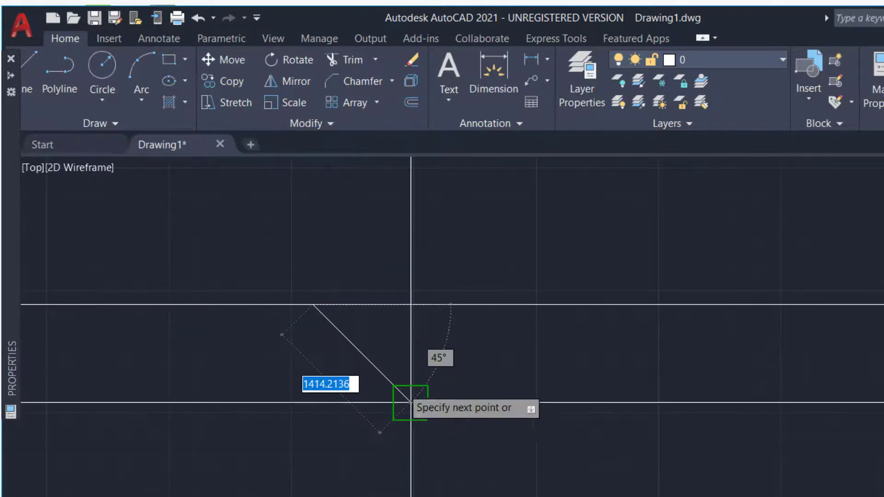
pyautogui.press('Escape')
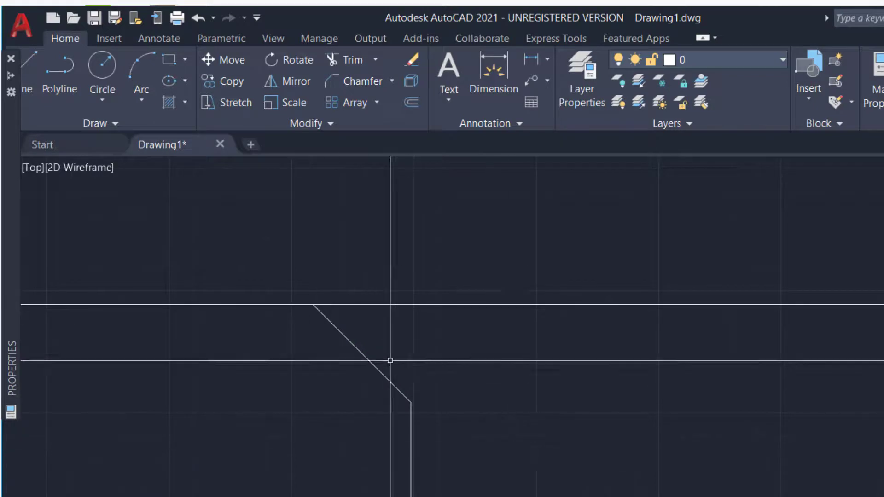
# Step: Delete the horizontal reference lines at the inner line's chamfer and trim off the remaining overhang past the corner
pyautogui.click(535, 304)
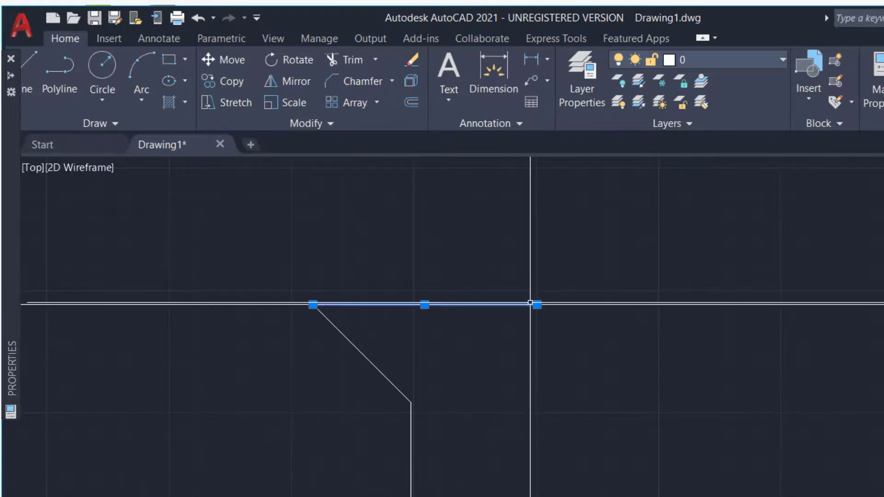
pyautogui.press('Escape')
pyautogui.click(736, 307)
pyautogui.scroll(-5, 723, 295)
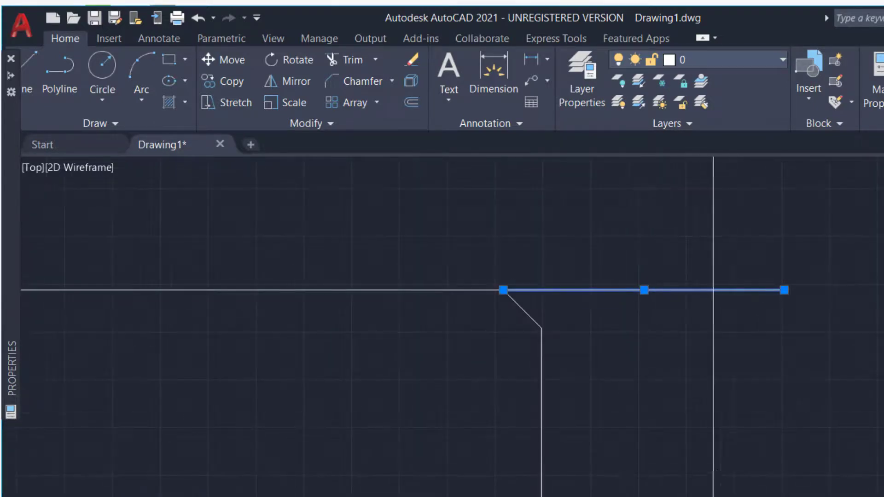
pyautogui.press('Delete')
pyautogui.scroll(-2, 198, 348)
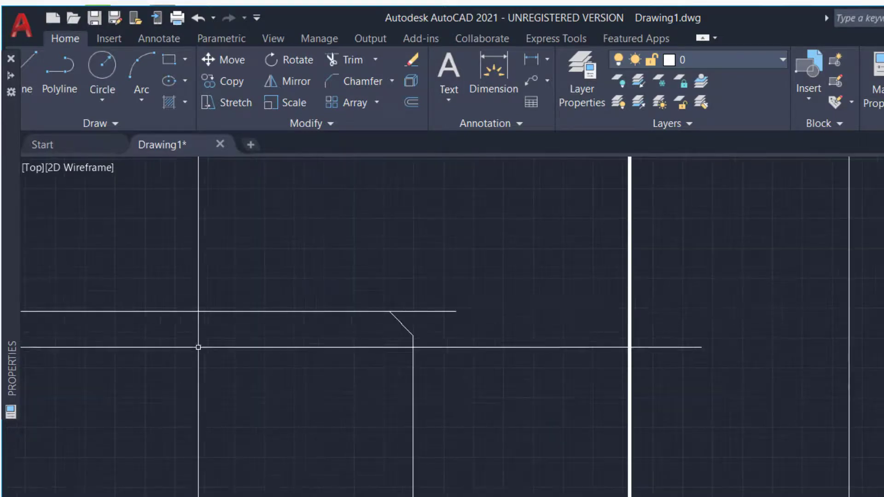
pyautogui.click(416, 312)
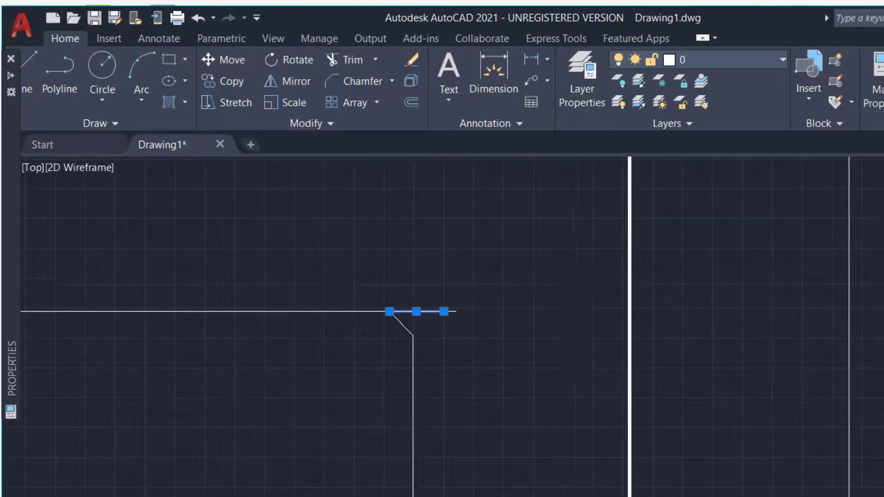
pyautogui.press('Delete')
pyautogui.click(450, 312)
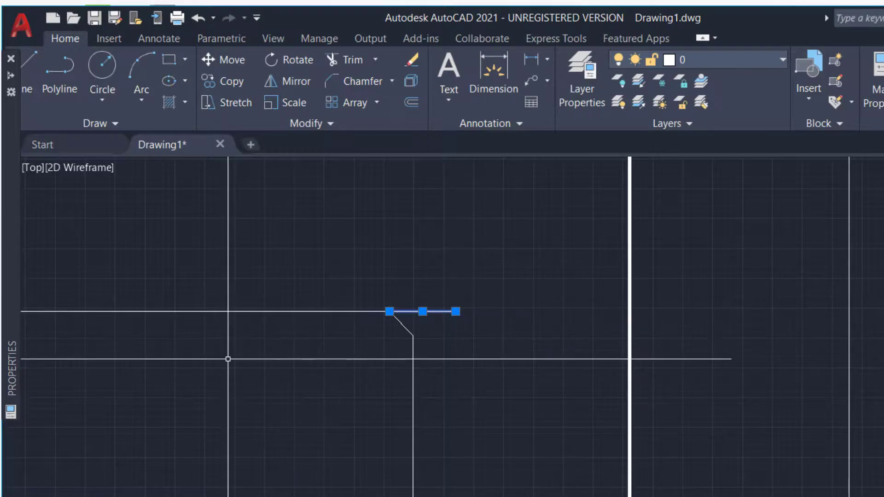
pyautogui.scroll(-4, 258, 365)
pyautogui.press('Escape')
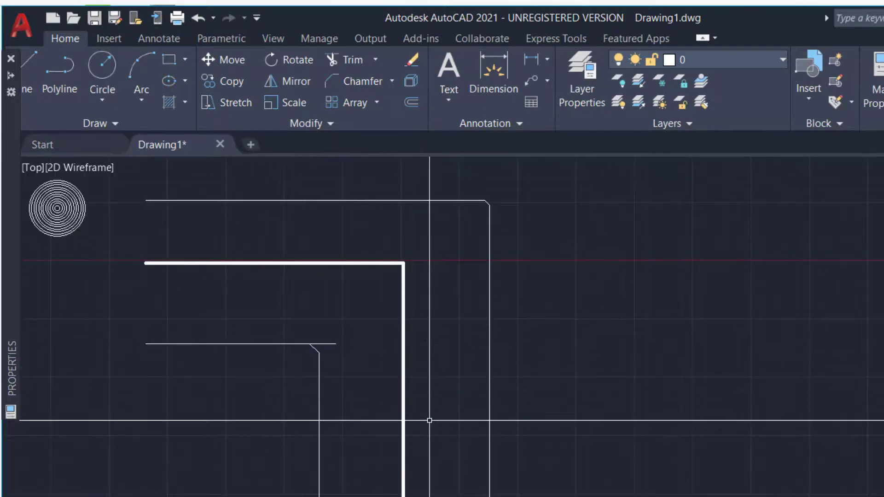
pyautogui.click(345, 59)
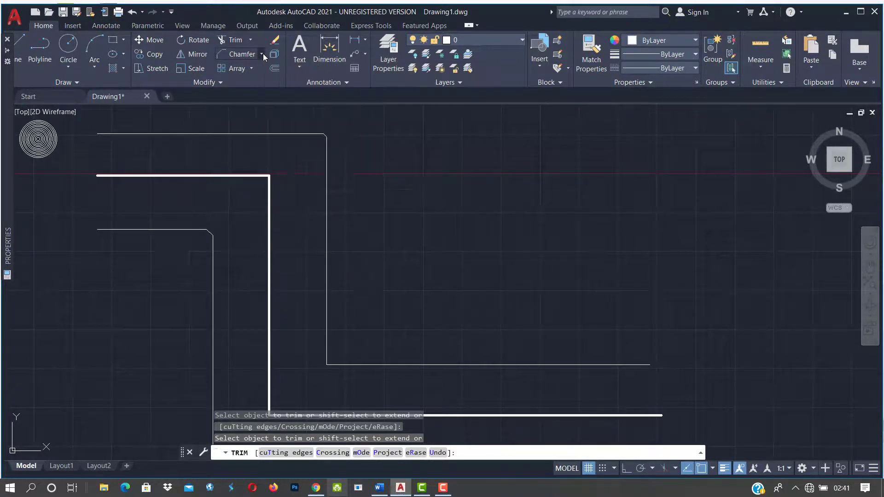
# Step: Fillet the lower-left corner of the thin outer stepped line with a radius of 1000
pyautogui.click(261, 54)
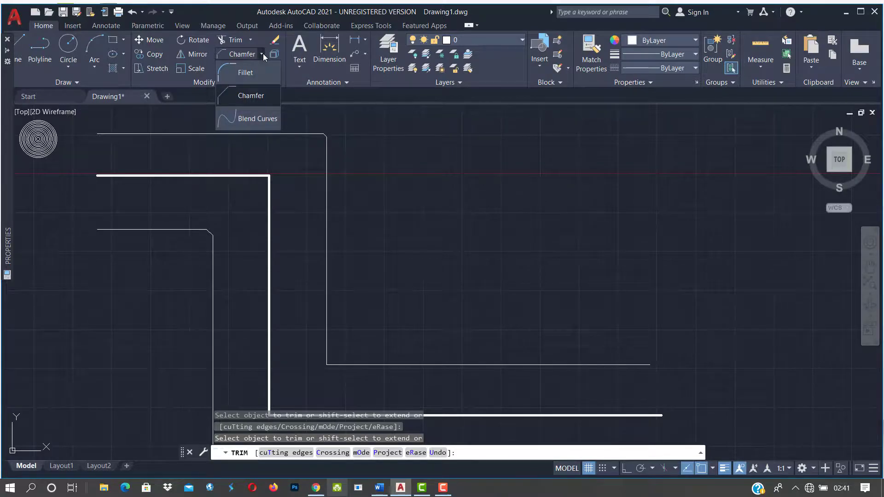
pyautogui.click(256, 81)
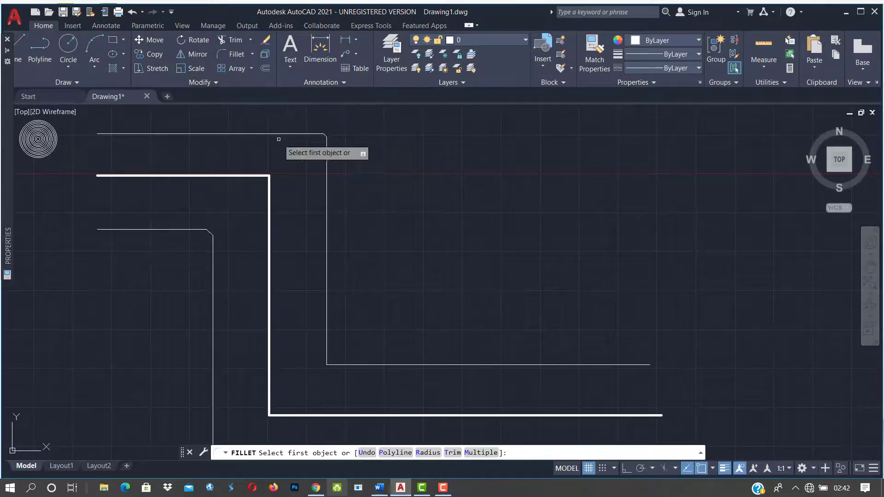
pyautogui.scroll(-6, 317, 228)
pyautogui.scroll(5, 329, 266)
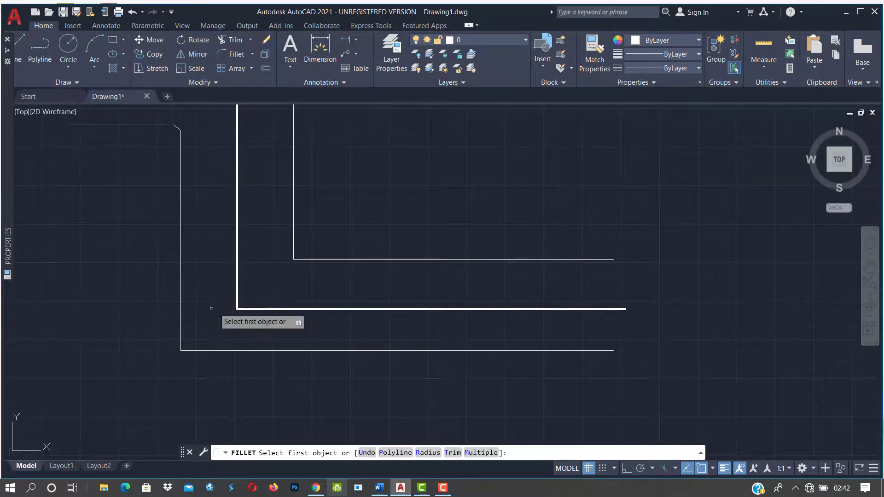
pyautogui.scroll(2, 299, 294)
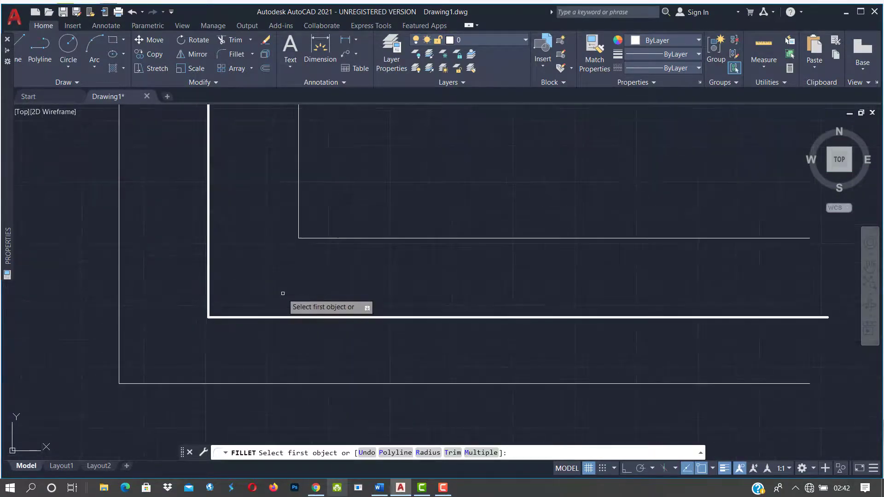
pyautogui.moveTo(288, 290)
pyautogui.mouseDown(button='middle')
pyautogui.moveTo(348, 244)
pyautogui.moveTo(362, 248)
pyautogui.mouseUp(button='middle')
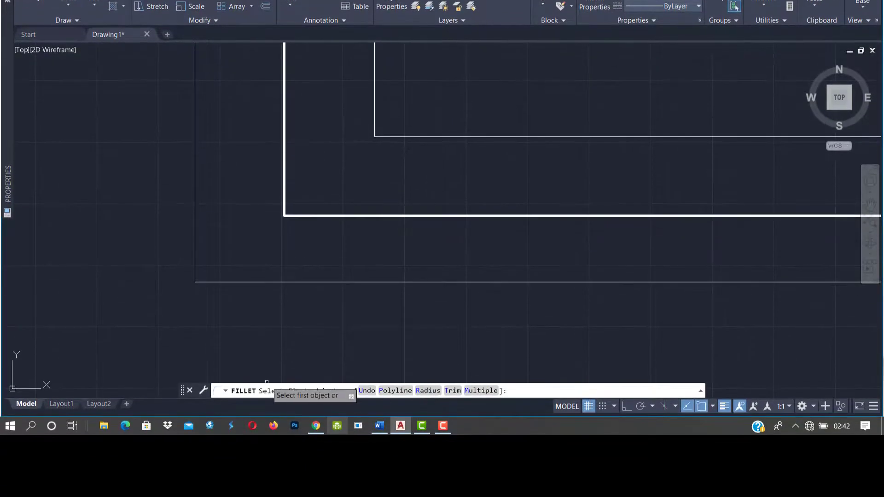
pyautogui.click(428, 391)
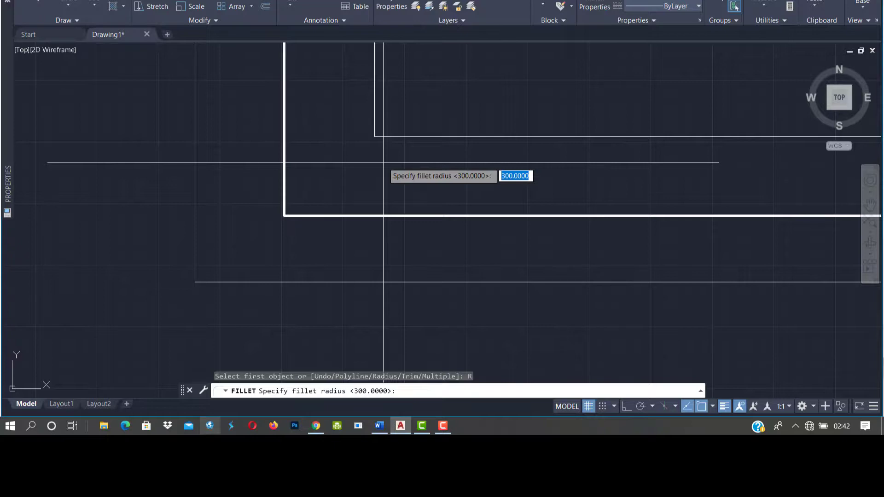
pyautogui.write('1000')
pyautogui.press('Return')
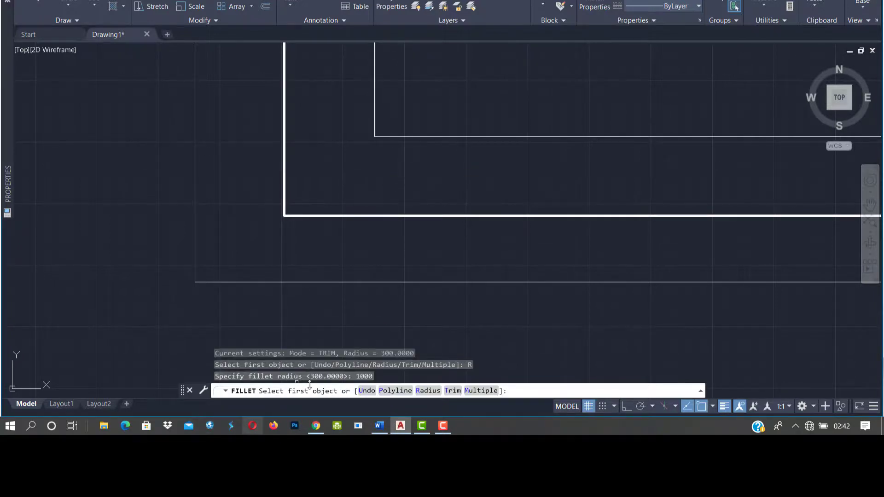
pyautogui.click(375, 108)
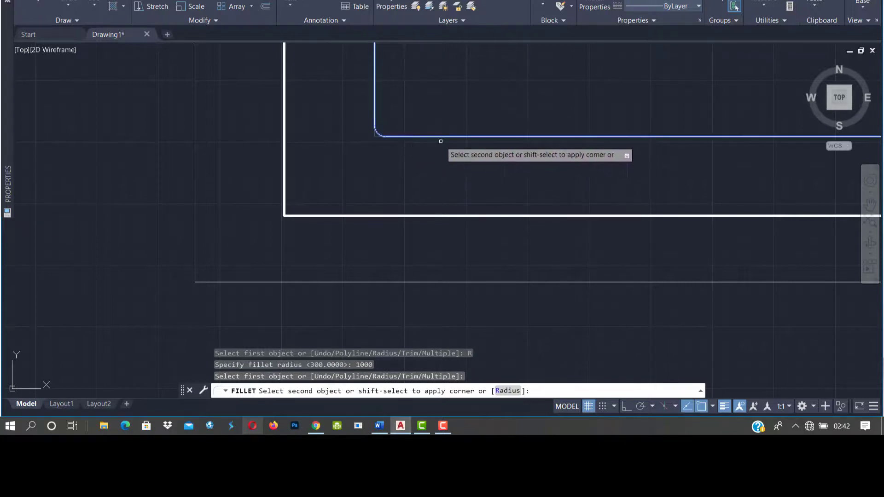
pyautogui.scroll(6, 386, 133)
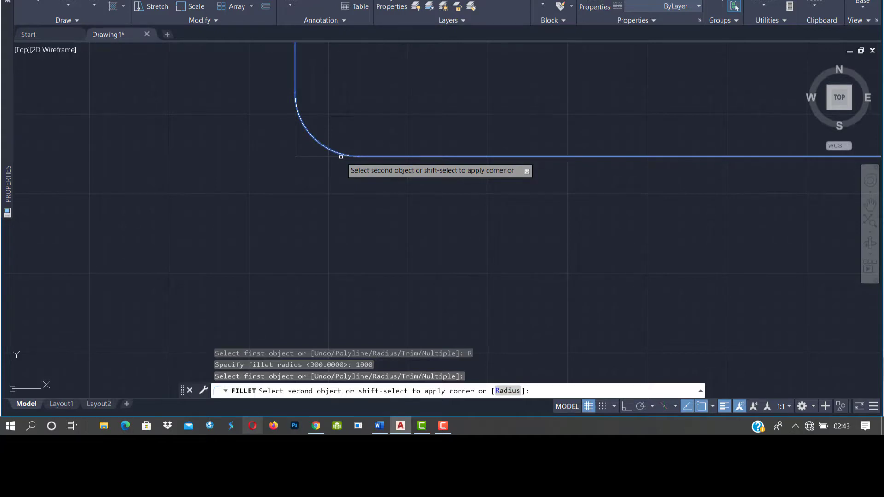
pyautogui.click(340, 157)
# Step: Fillet the lower-left corner of the thin inner stepped line with a radius of 5000
pyautogui.scroll(-10, 341, 156)
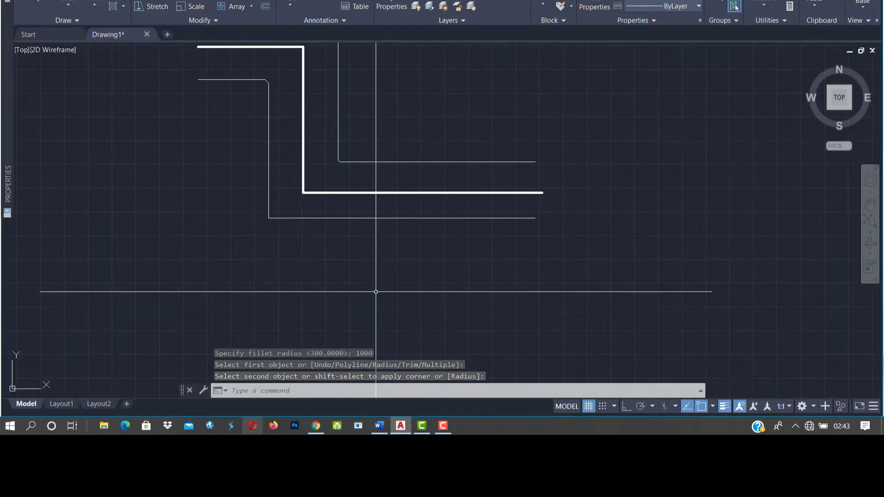
pyautogui.moveTo(373, 297); pyautogui.dragTo(371, 337, button='middle')
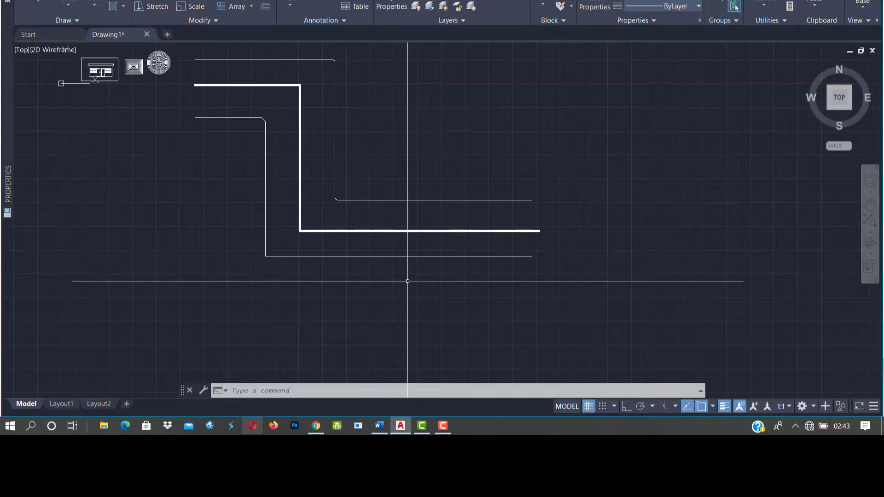
pyautogui.write('f')
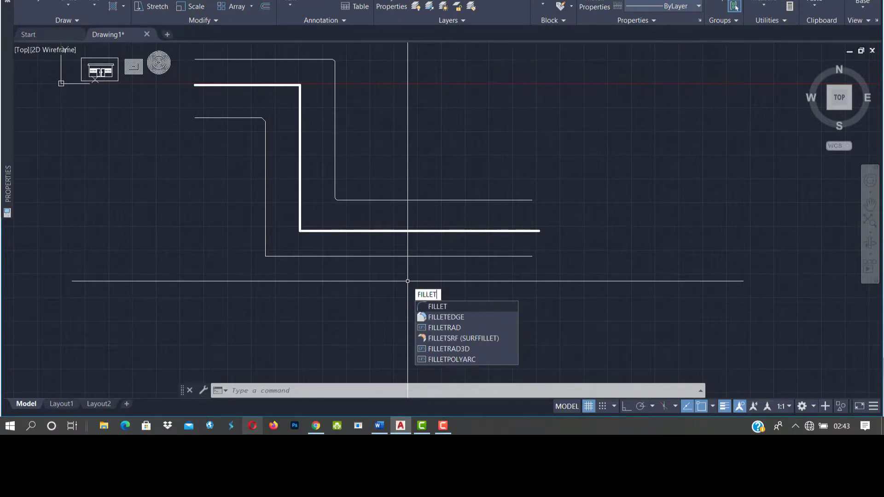
pyautogui.write('t')
pyautogui.press('Return')
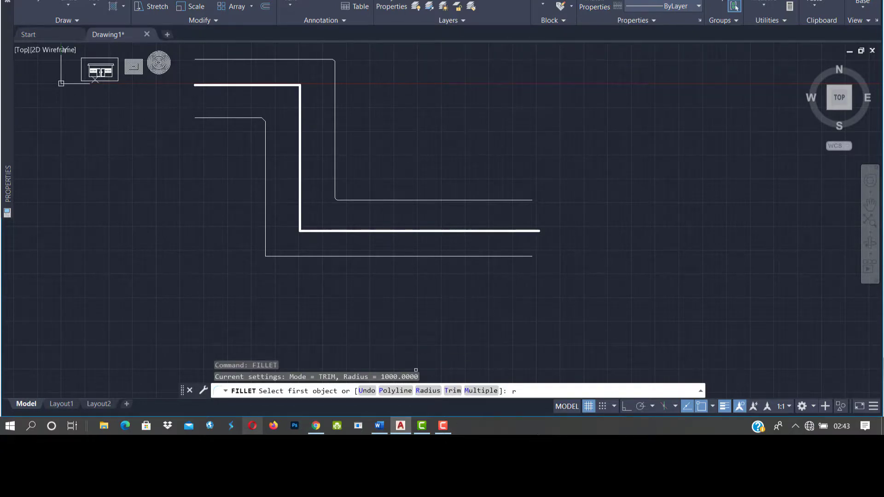
pyautogui.press('Return')
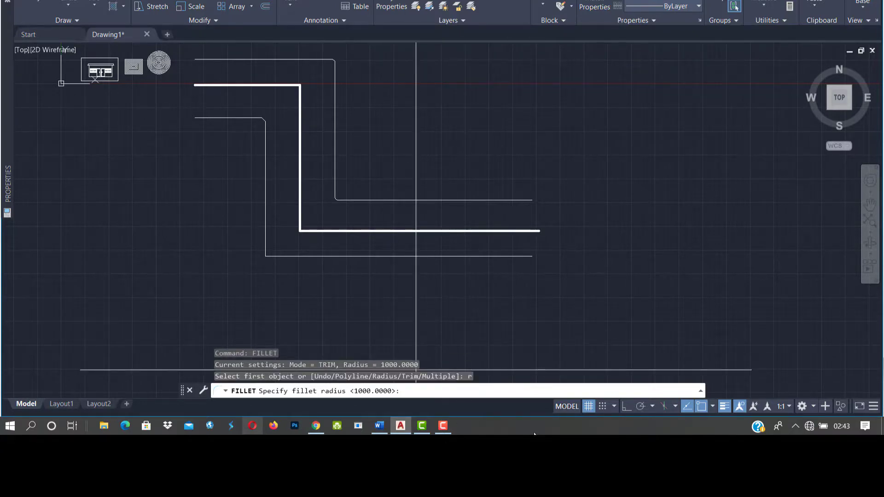
pyautogui.write('5000')
pyautogui.press('Return')
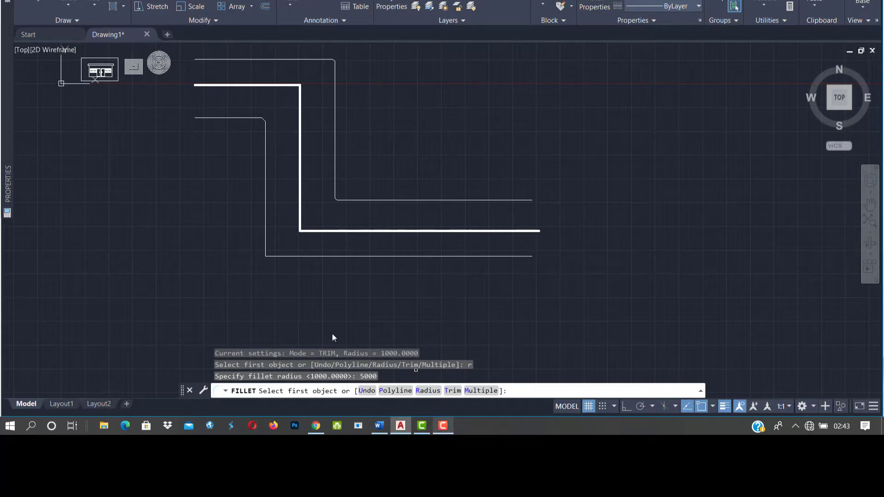
pyautogui.click(287, 256)
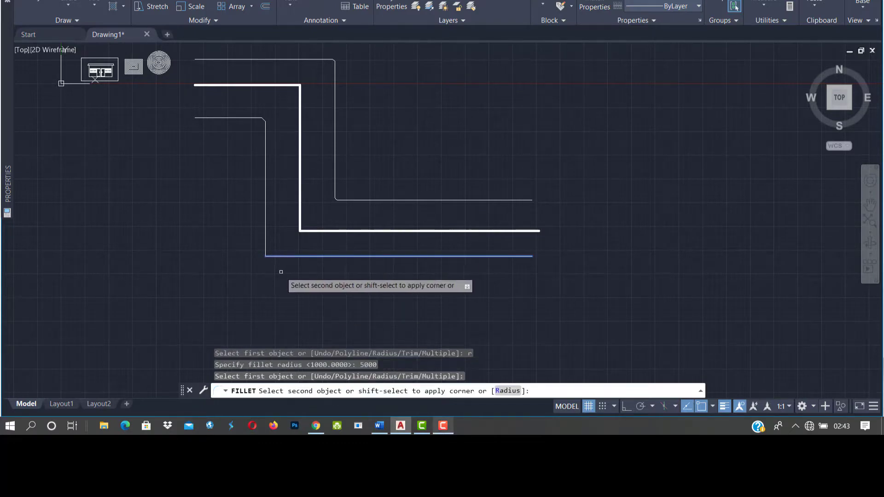
pyautogui.click(264, 223)
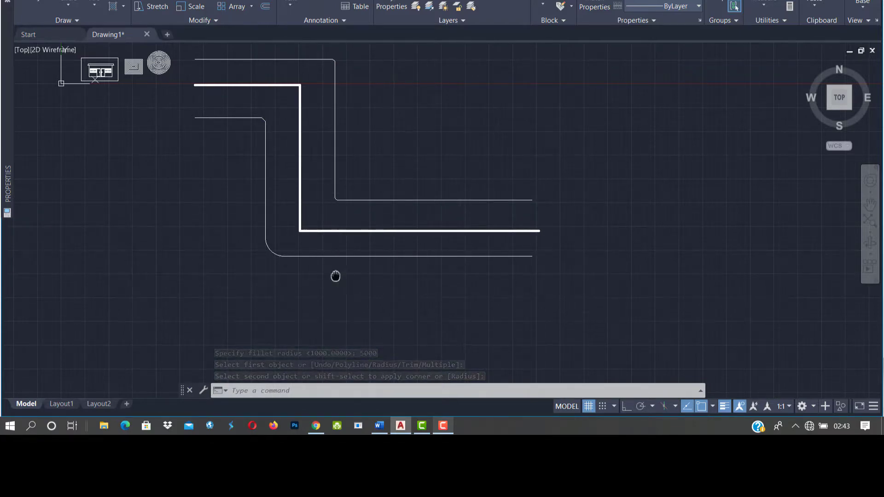
# Step: Examine the two filleted lower corners up close and compare them with the full set of stepped lines
pyautogui.scroll(-2, 336, 277)
pyautogui.scroll(4, 327, 253)
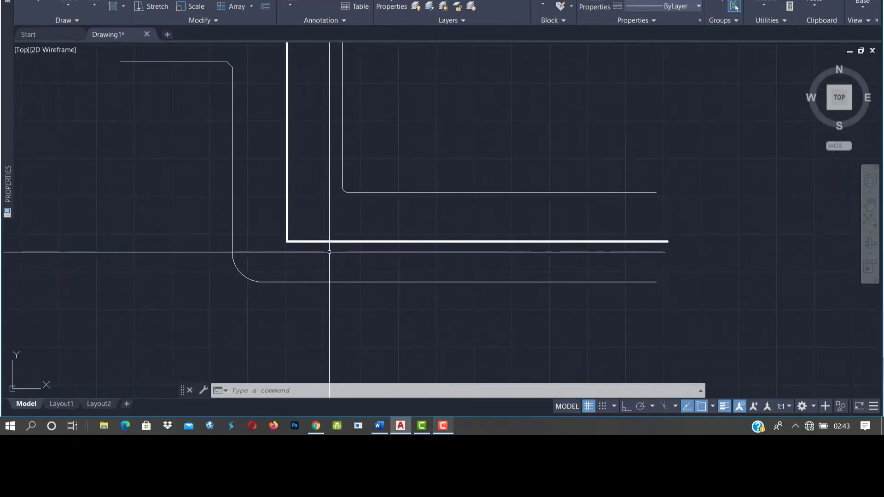
pyautogui.moveTo(304, 252); pyautogui.dragTo(345, 313, button='middle')
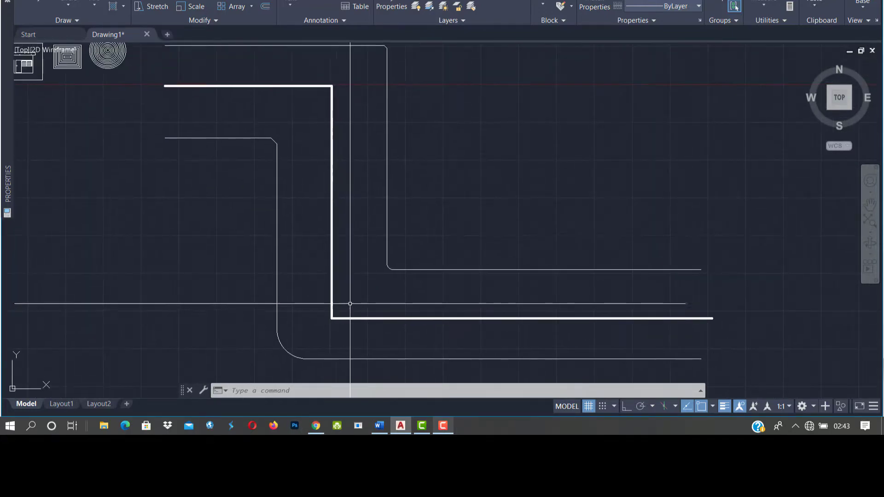
pyautogui.scroll(-1, 396, 313)
pyautogui.scroll(2, 389, 298)
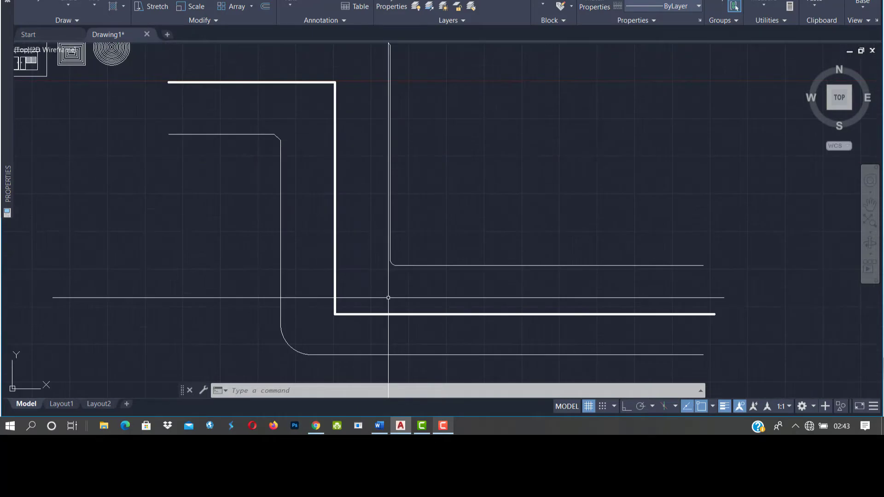
pyautogui.scroll(-2, 389, 298)
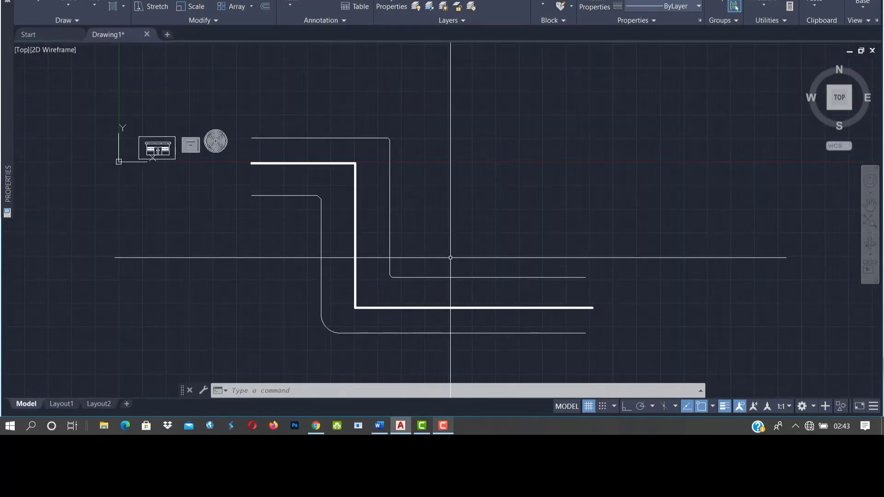
pyautogui.moveTo(501, 285); pyautogui.dragTo(487, 275, button='middle')
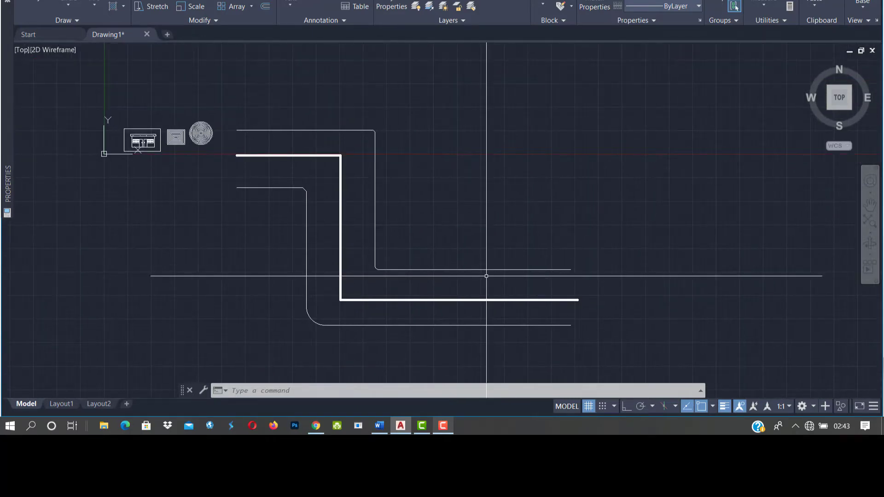